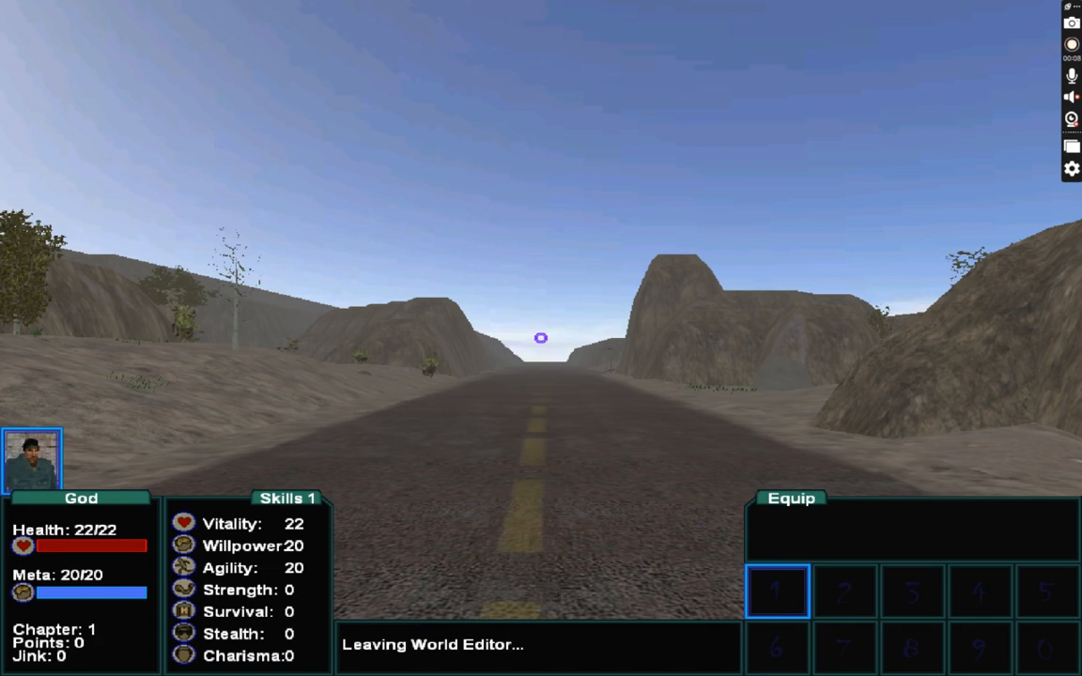
Enter the world editor and fly along the road to survey the map before leaving the editor.
key(F11)
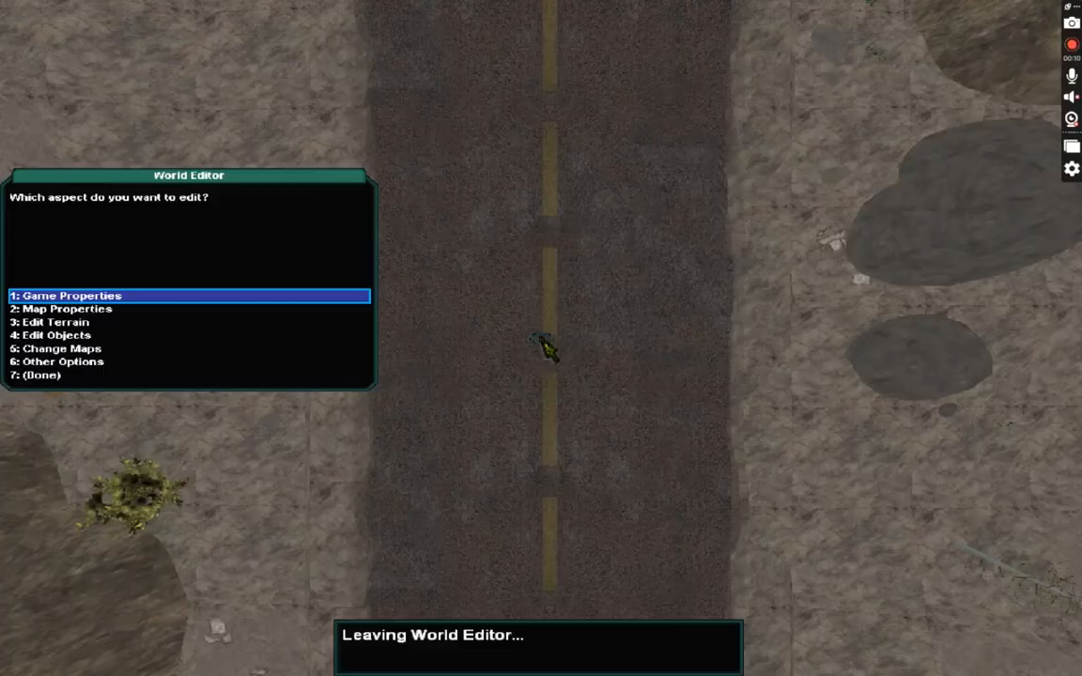
click(198, 376)
key(F11)
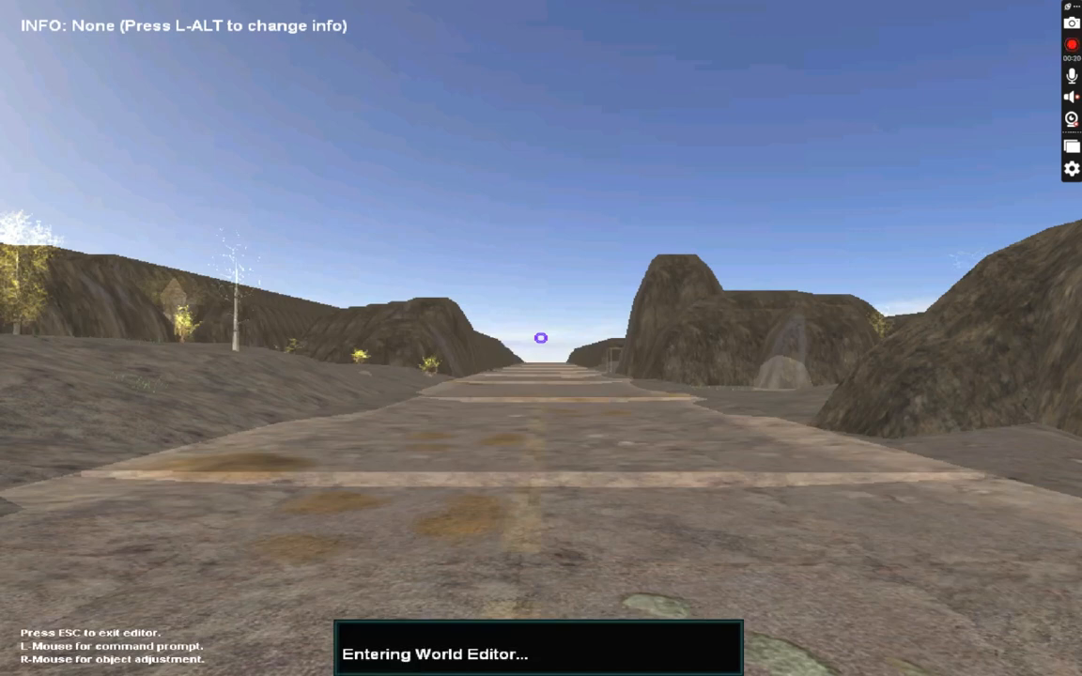
key(w)
key(s)
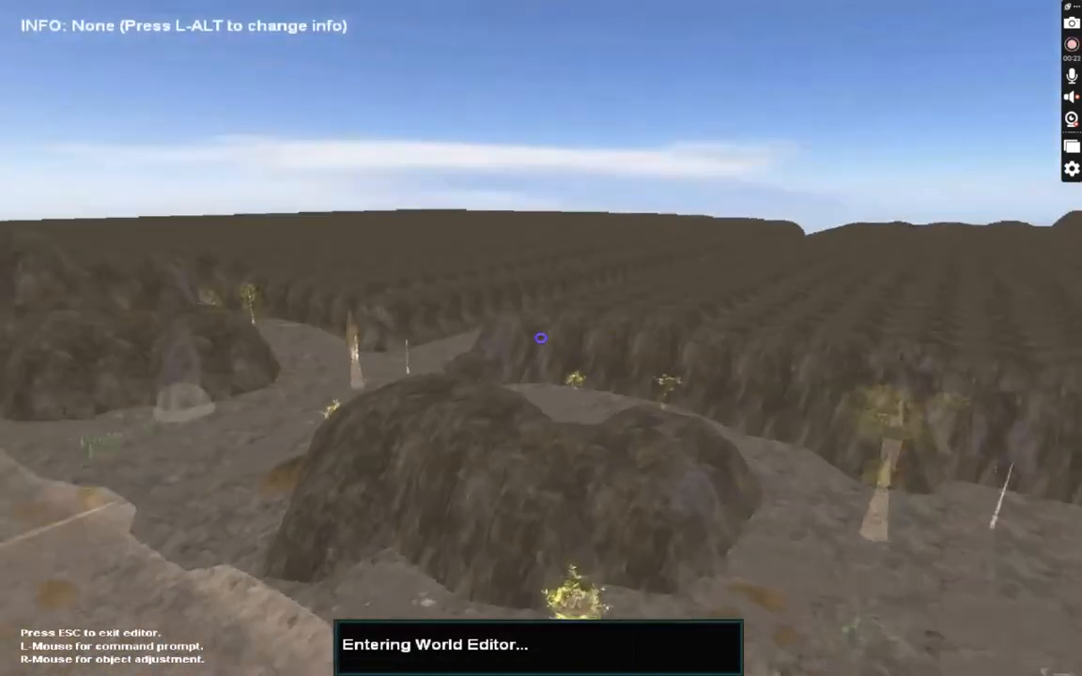
key(w)
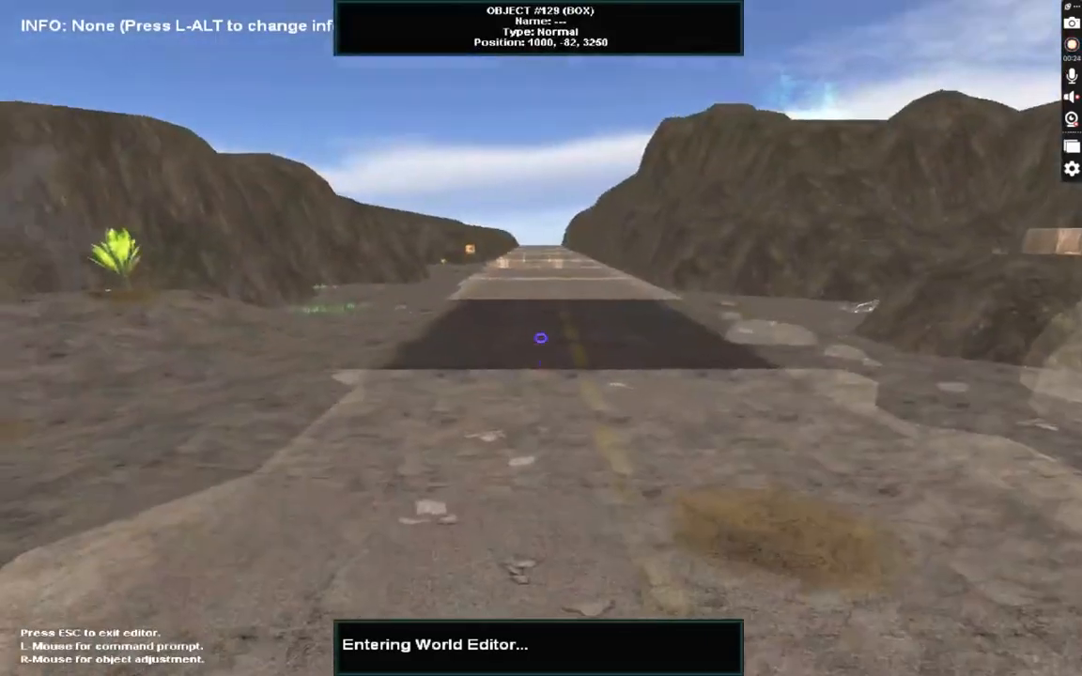
key(s)
key(w)
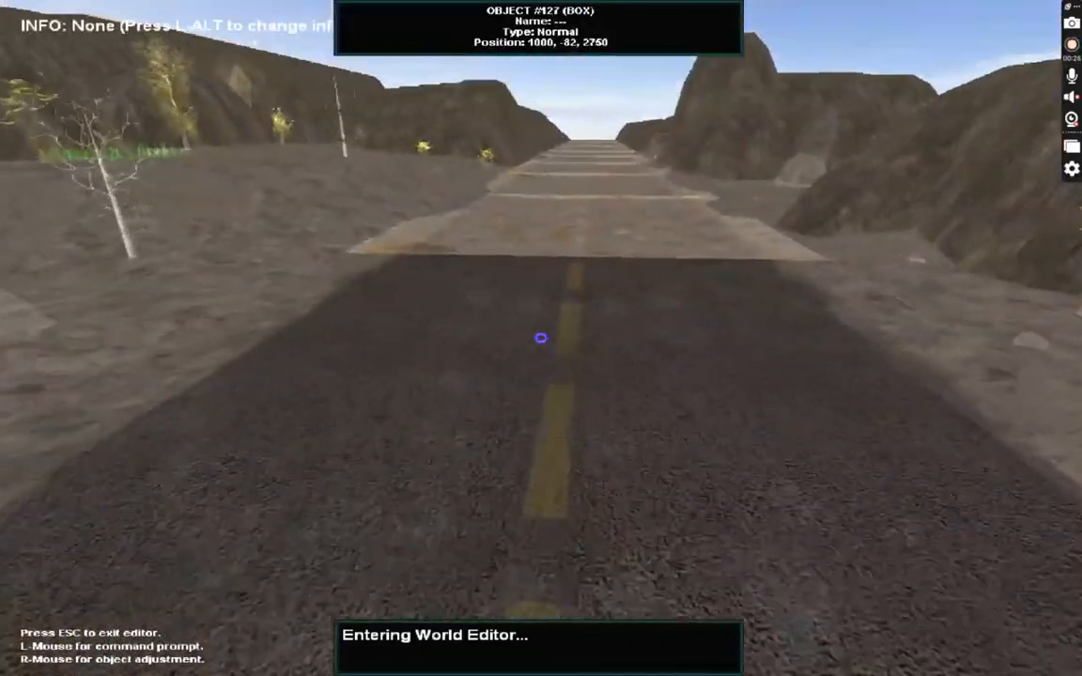
key(w)
key(s)
key(Escape)
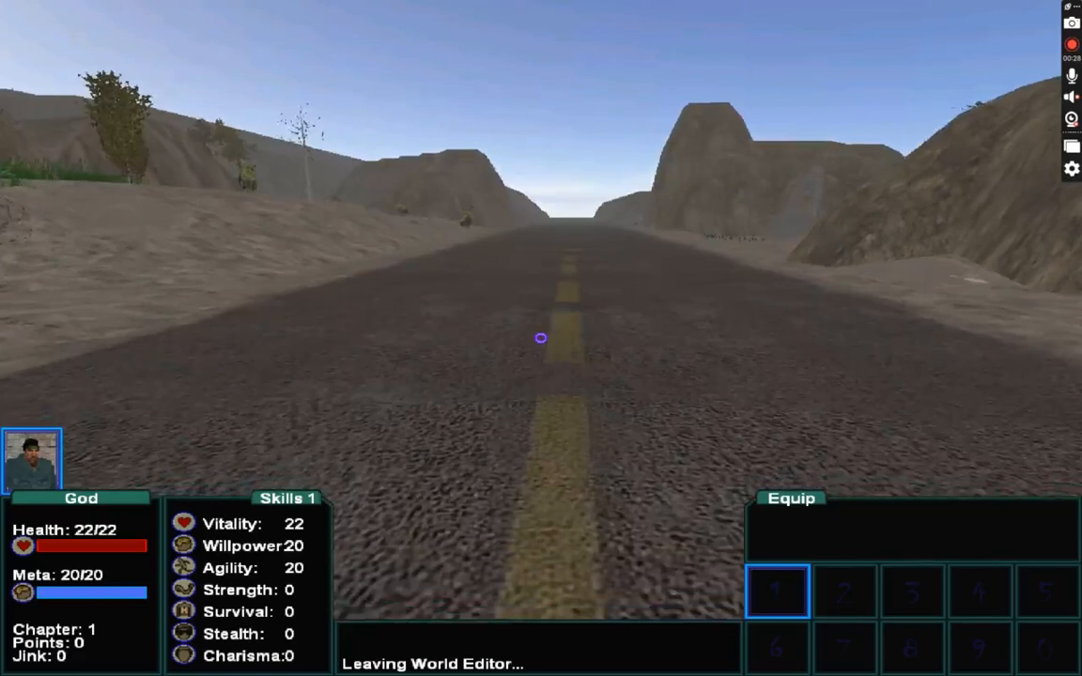
key(w)
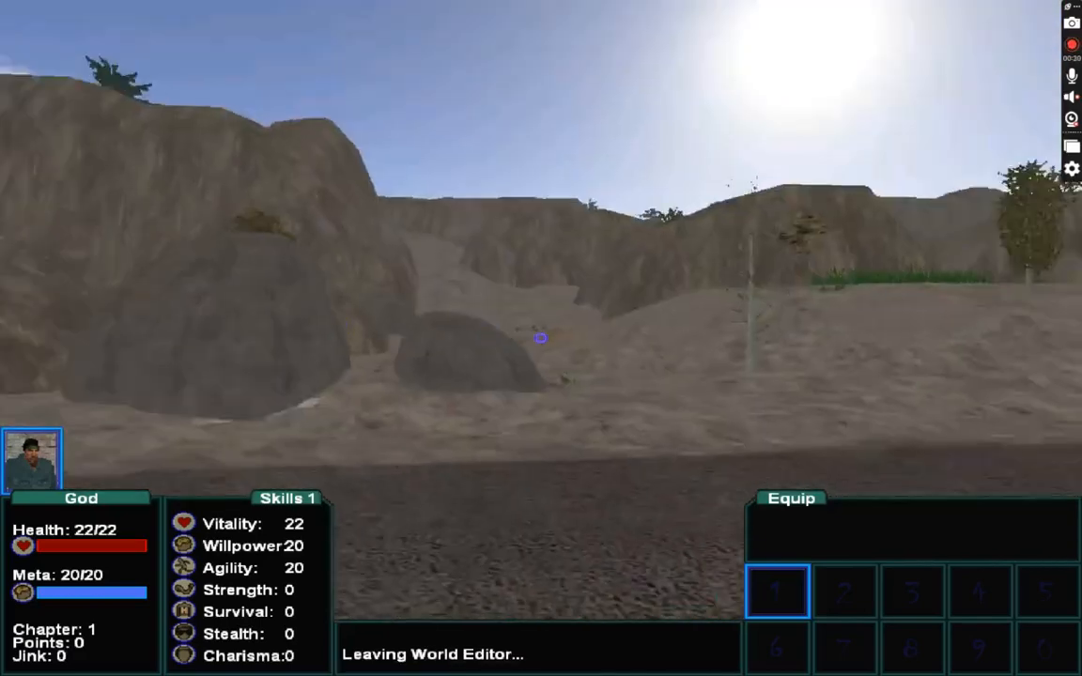
Create a box object on the road by entering the command box in the world editor prompt.
key(F1)
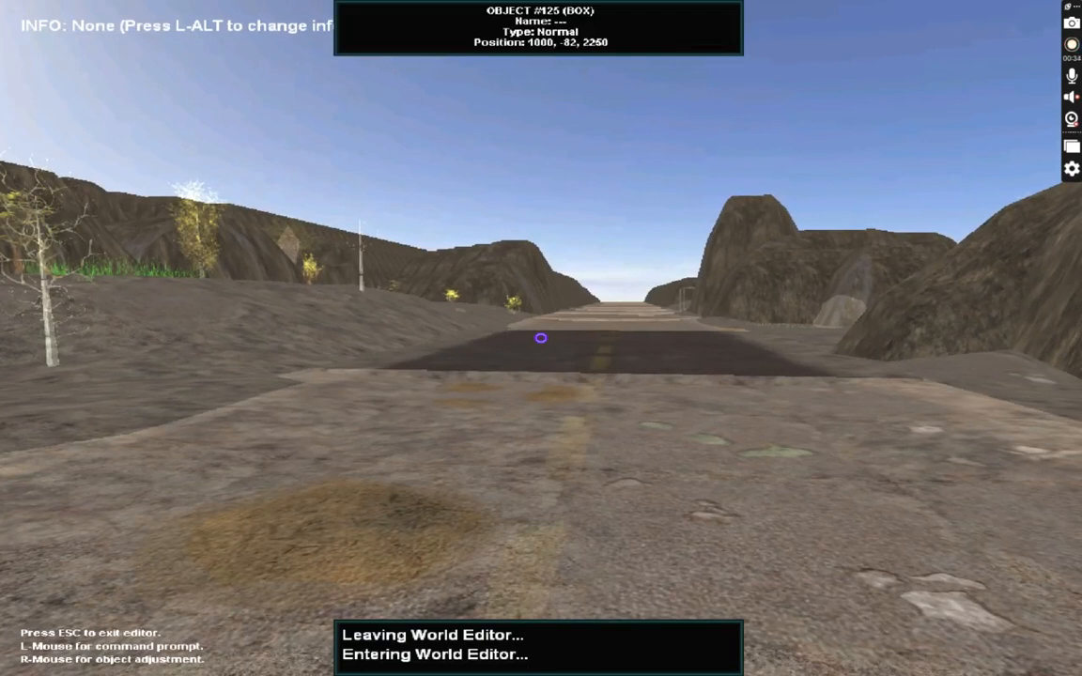
click(541, 338)
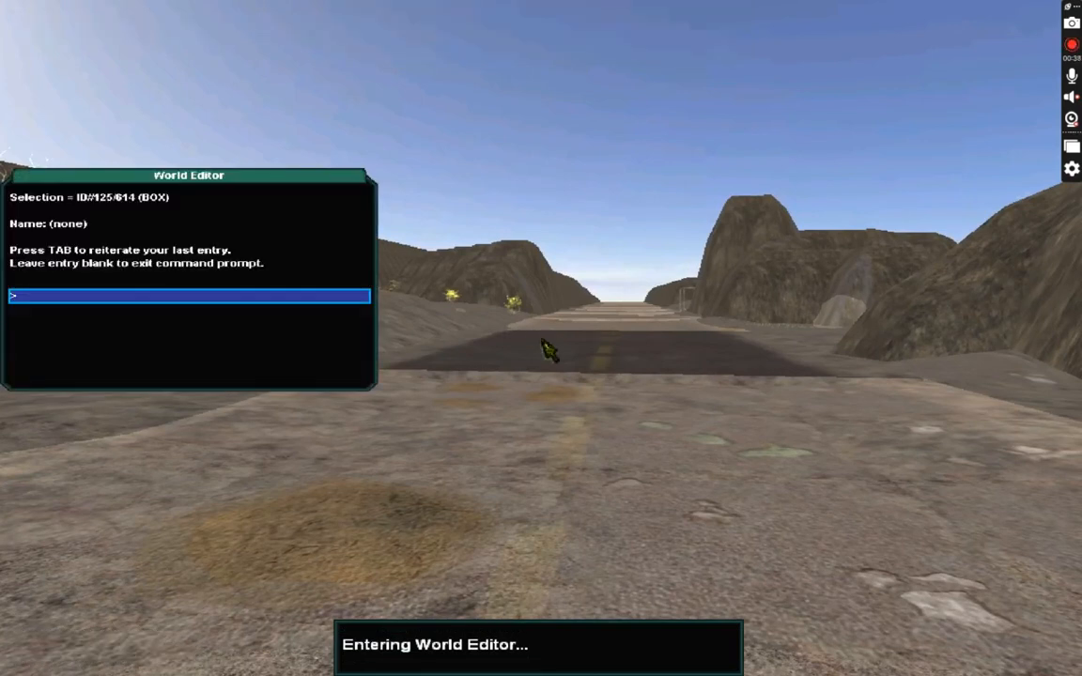
text(box)
key(Return)
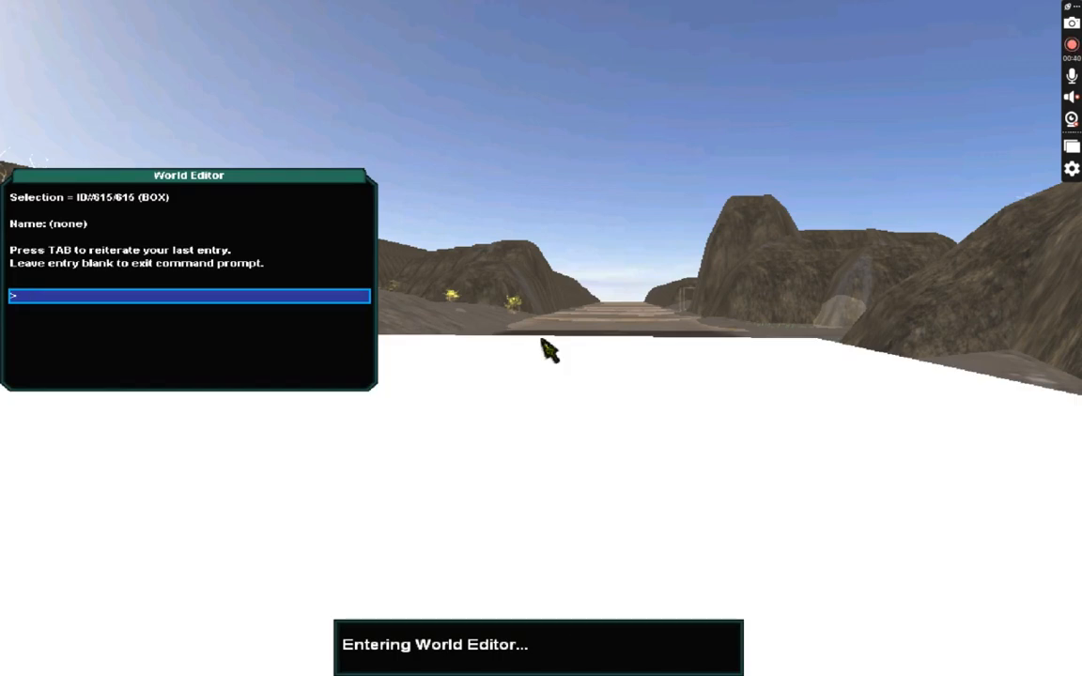
key(Return)
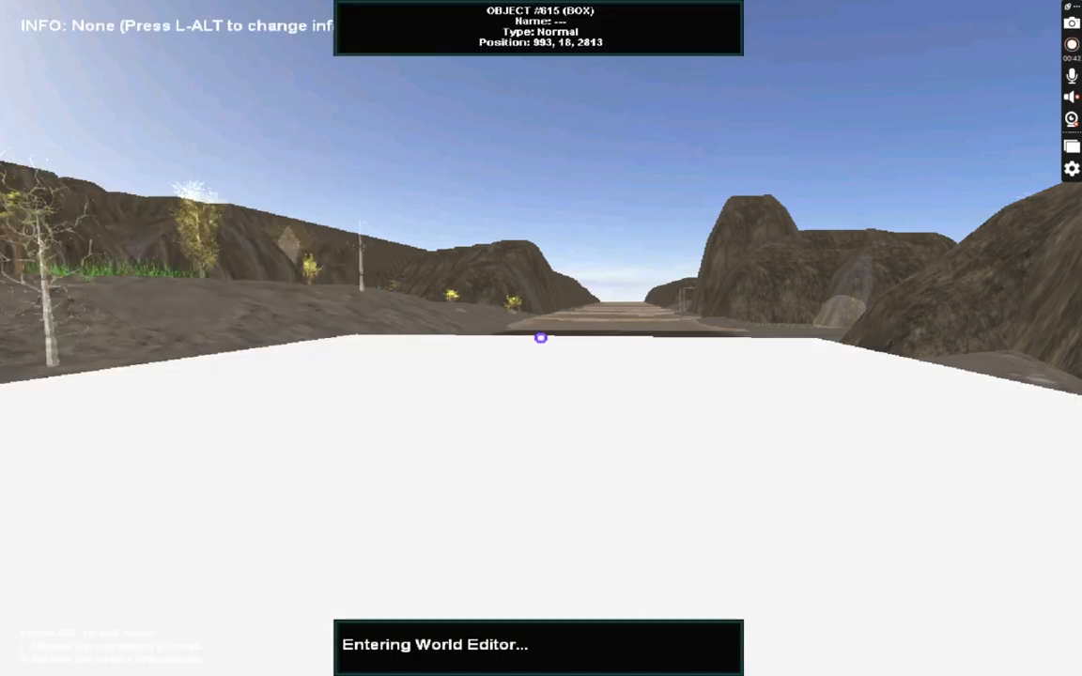
Leave the editor and walk around the new box to inspect it.
key(Escape)
key(s)
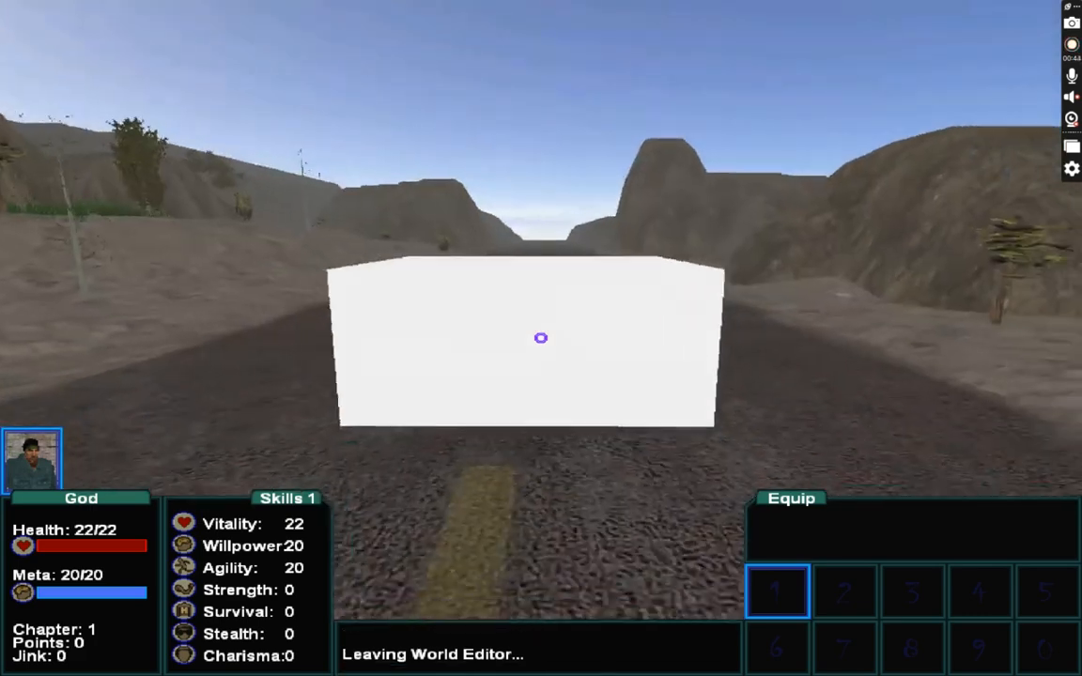
key(a)
key(space)
key(d)
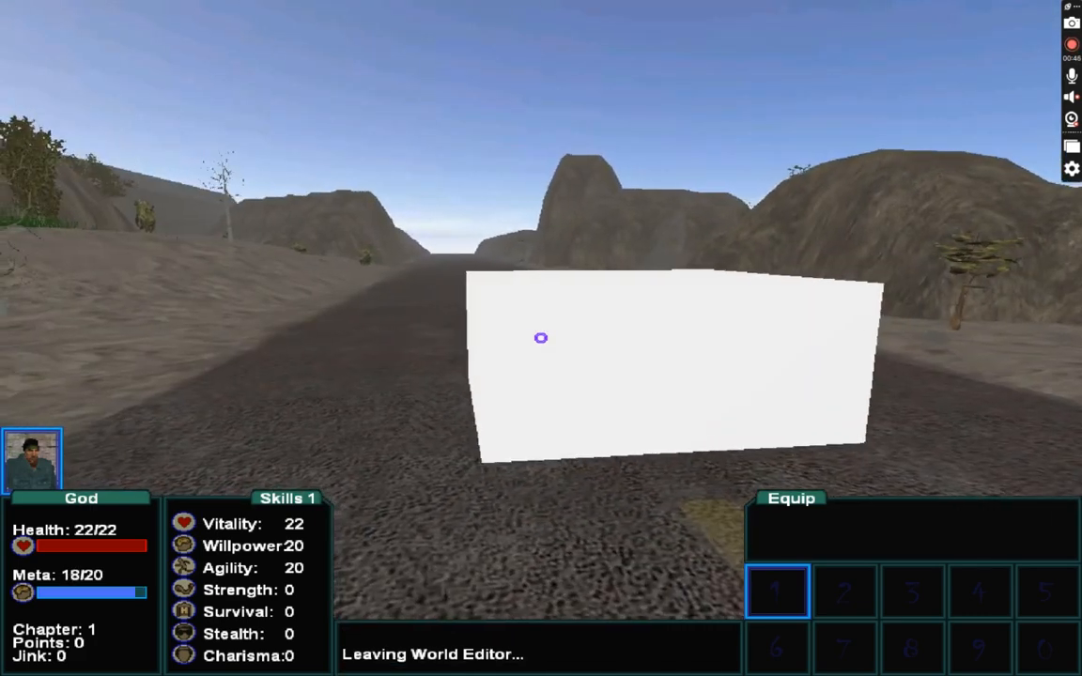
Reposition the box with Change Position, moving it to about 1011, 61, 2804.
key(F1)
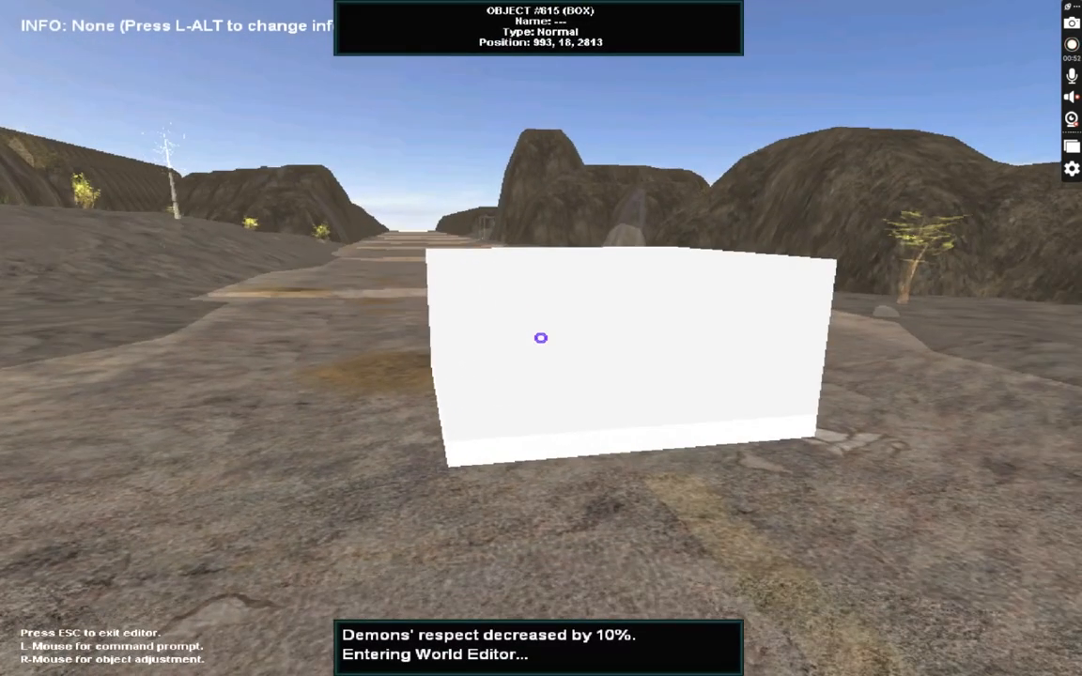
right_click(540, 337)
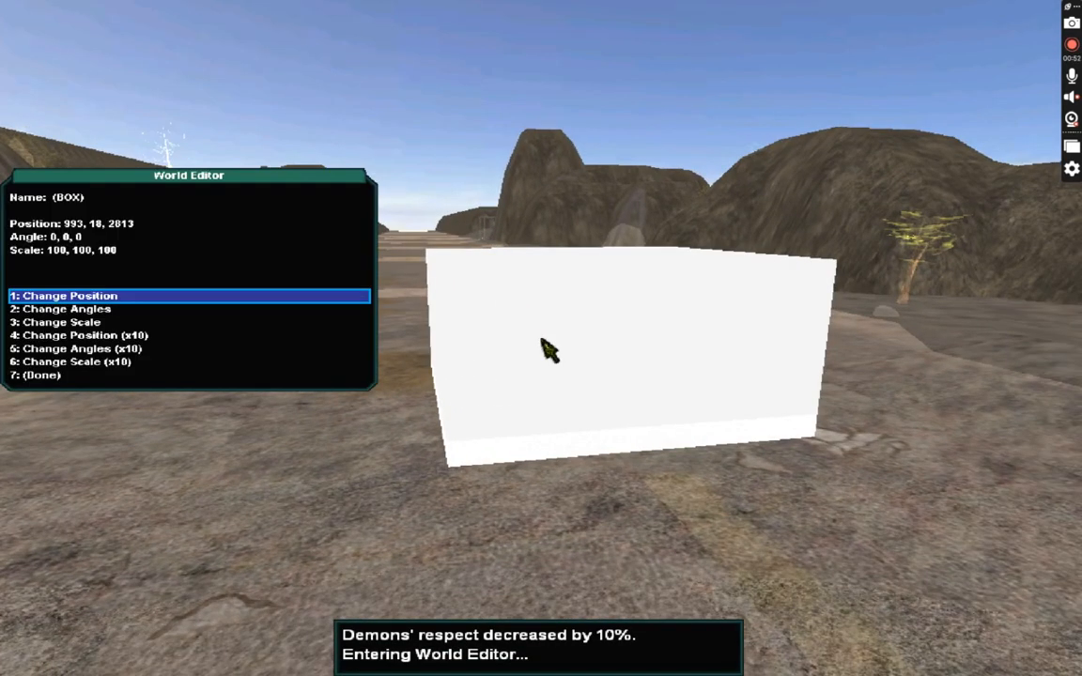
click(209, 302)
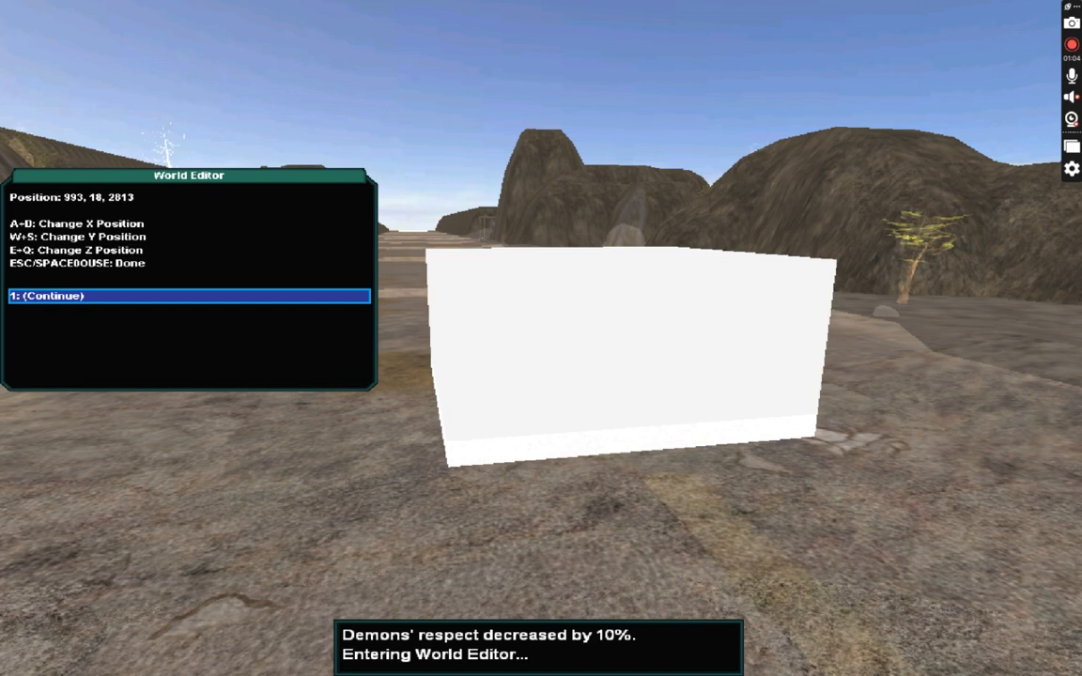
key(w)
key(a)
key(d)
key(w)
key(q)
key(s)
key(e)
key(a)
key(w)
key(e)
key(q)
key(s)
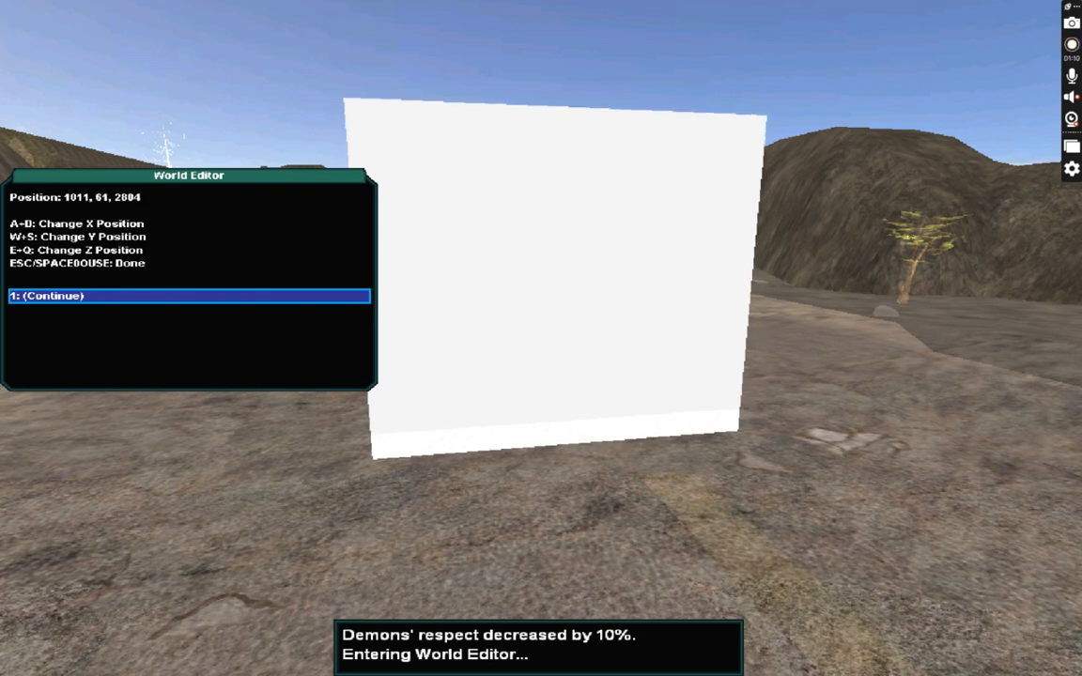
Raise the box's Y position to 66 and finish repositioning.
key(w)
key(s)
key(w)
key(s)
key(s)
key(w)
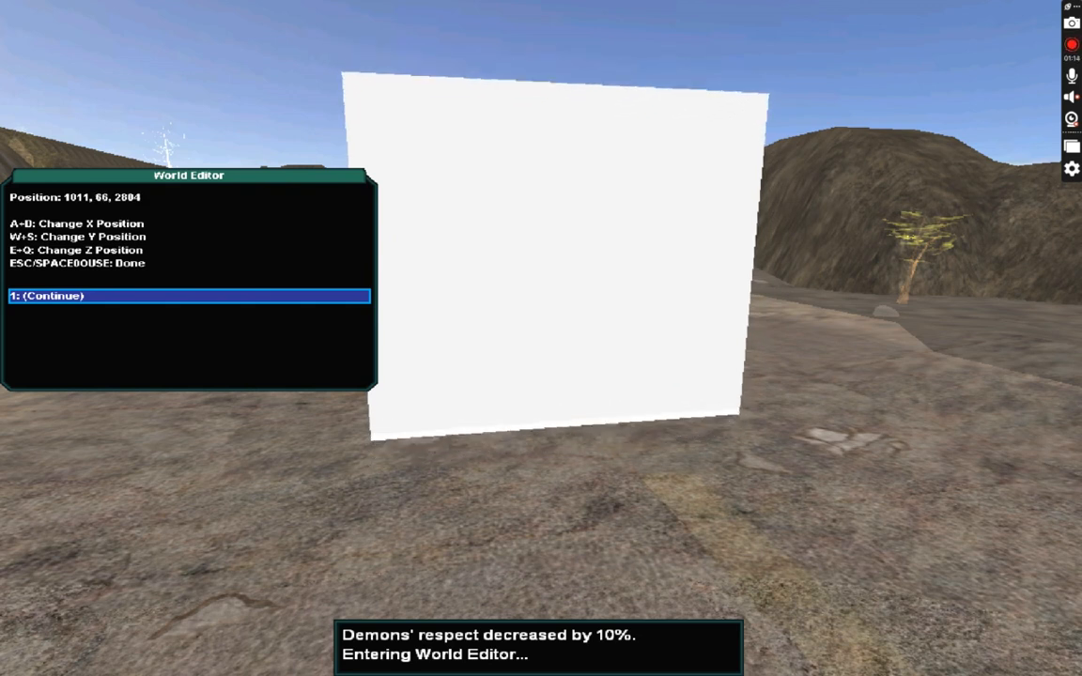
key(space)
key(Down)
key(Down)
key(Down)
key(Down)
key(Down)
key(Down)
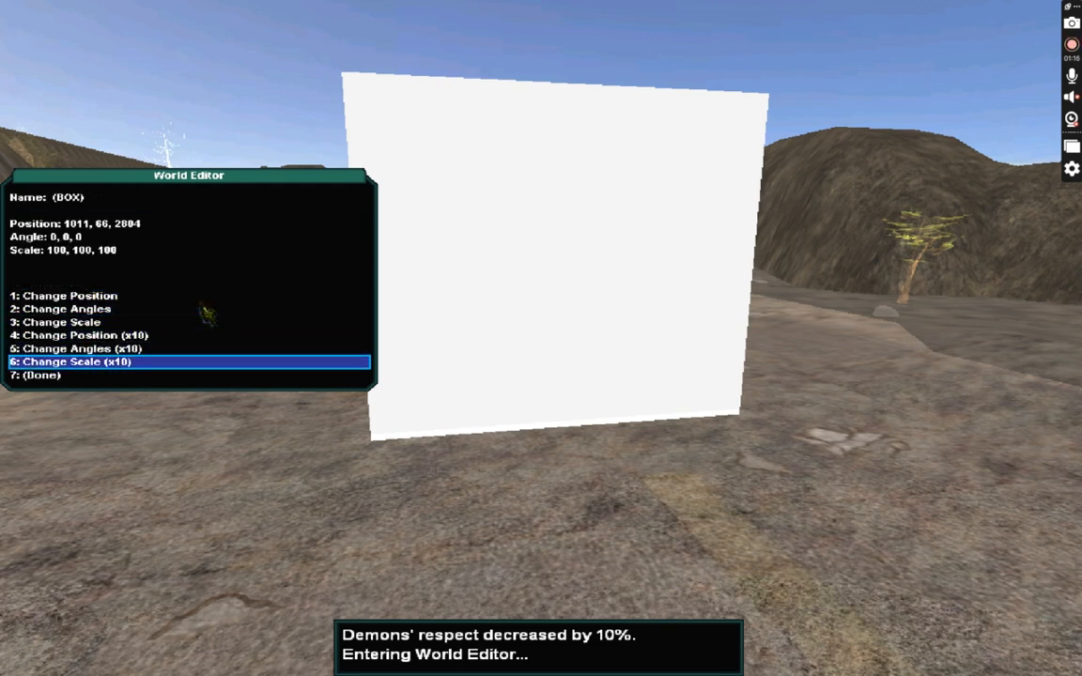
key(Return)
key(Escape)
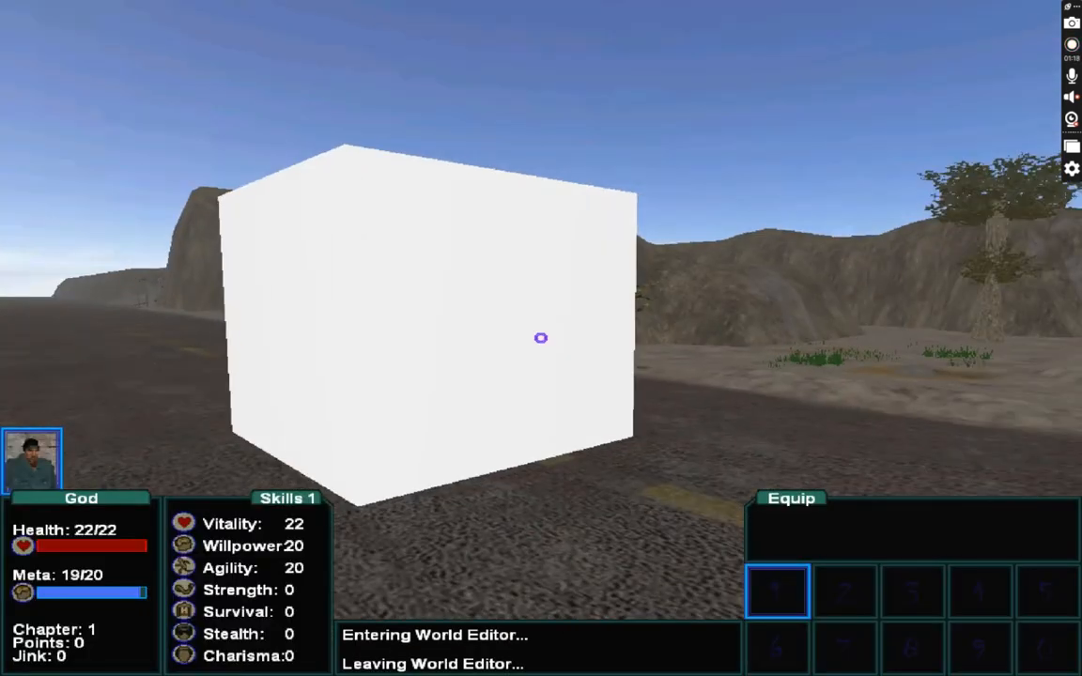
Apply a brick texture to the box with the command skin=brick in the editor prompt.
key(F1)
click(541, 339)
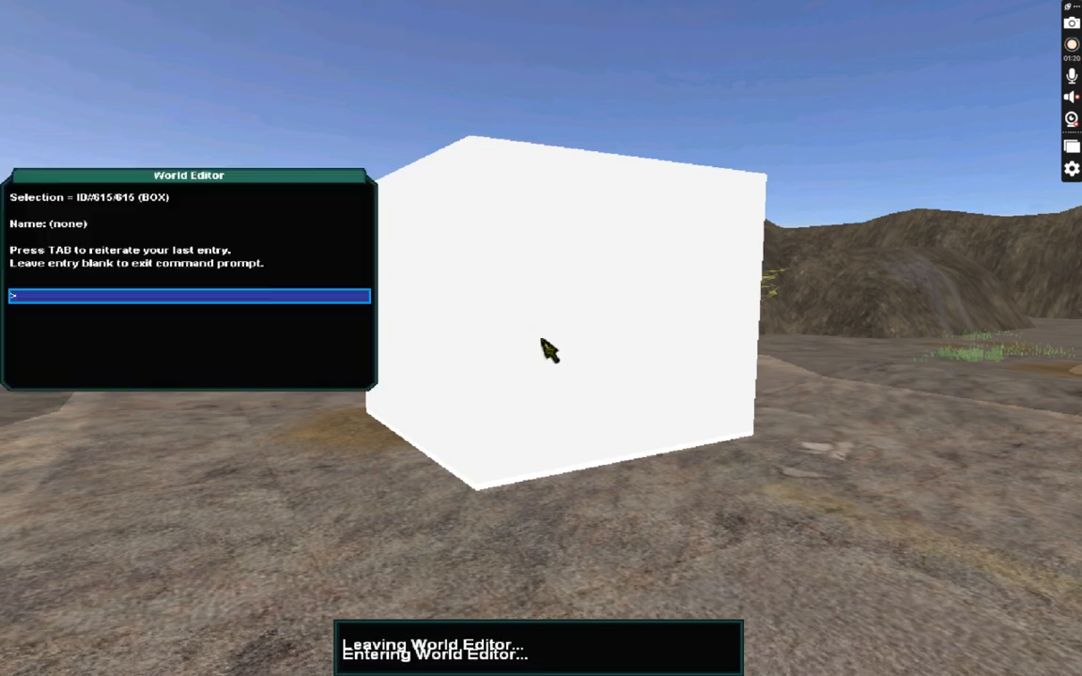
text(skin)
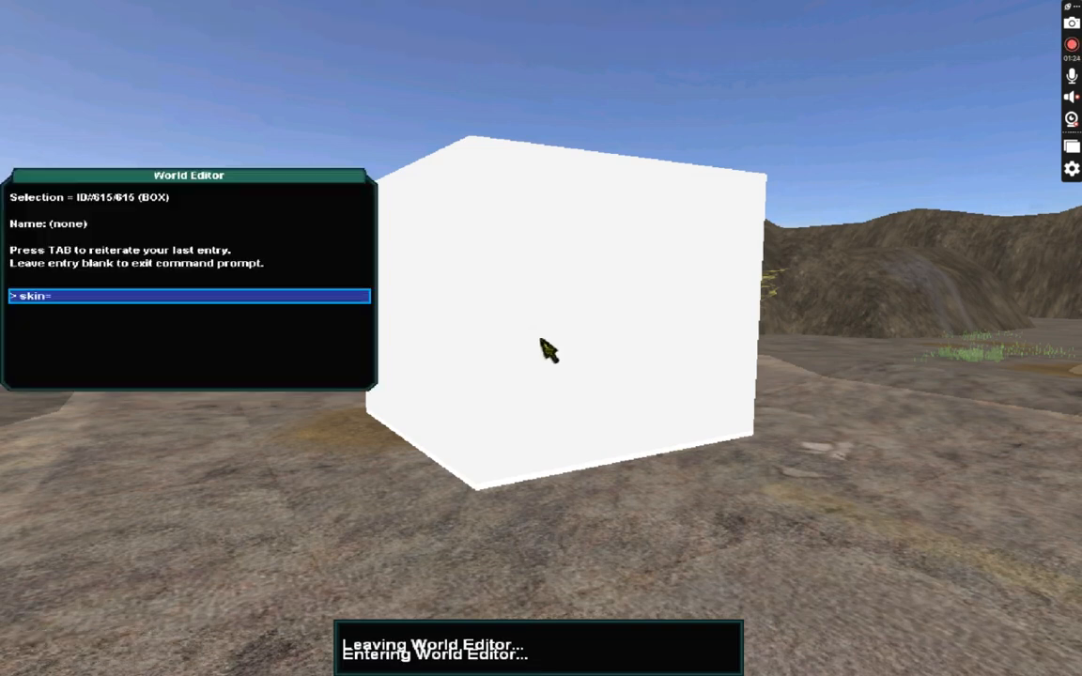
text(=brick)
key(Return)
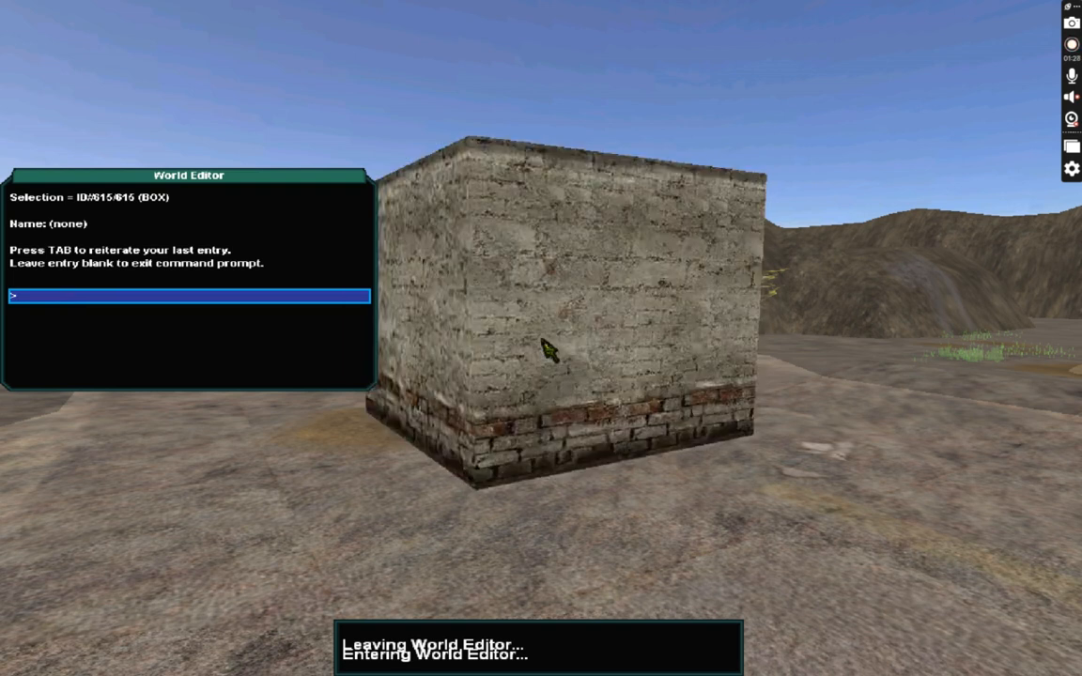
key(Return)
key(Escape)
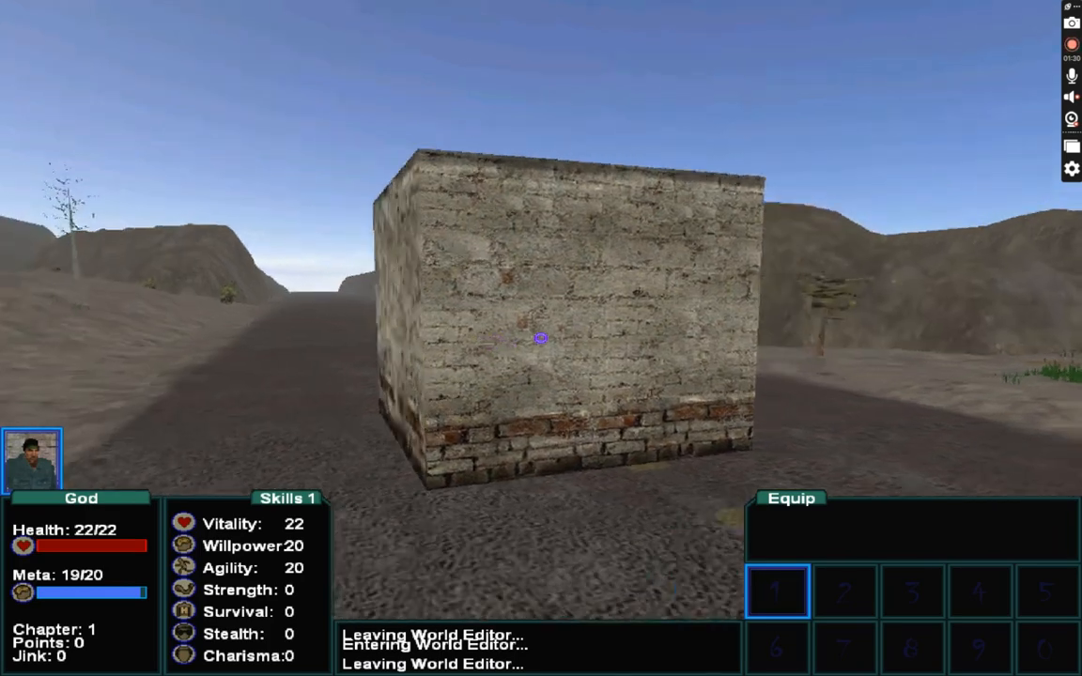
Open the Game Properties menu of the world editor and close the menus again.
key(d)
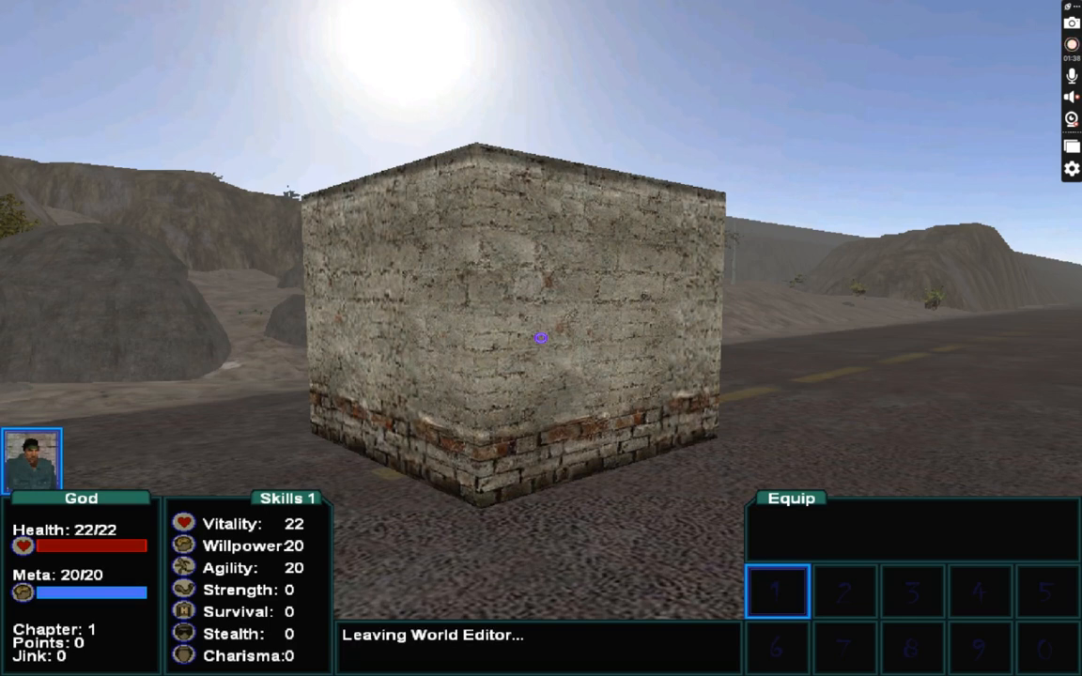
key(F12)
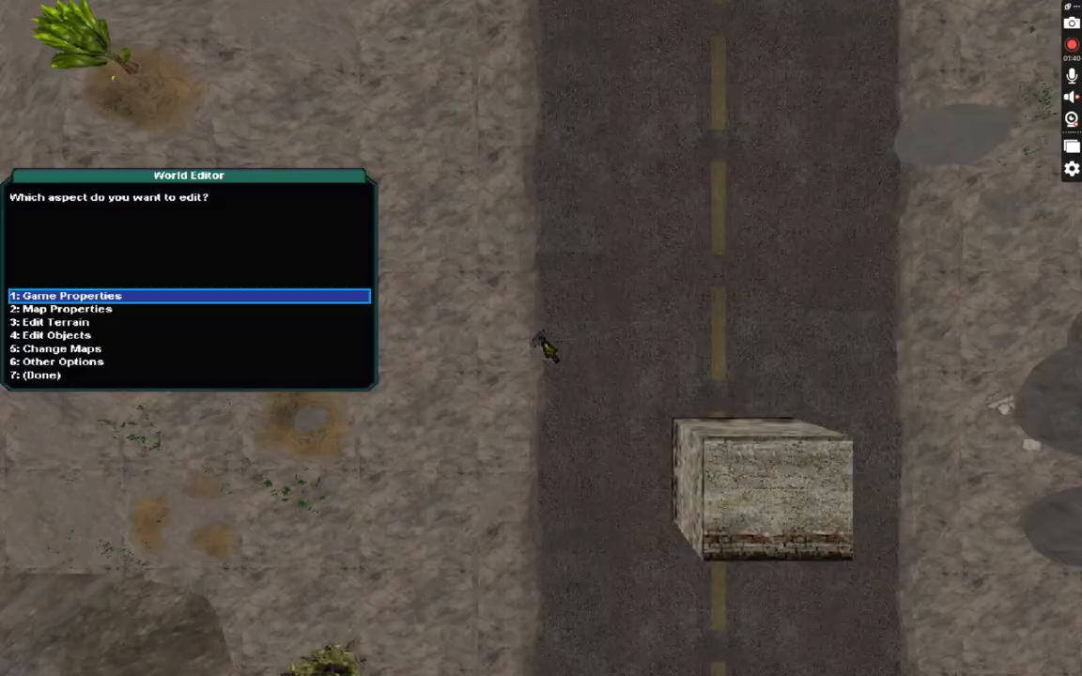
key(Return)
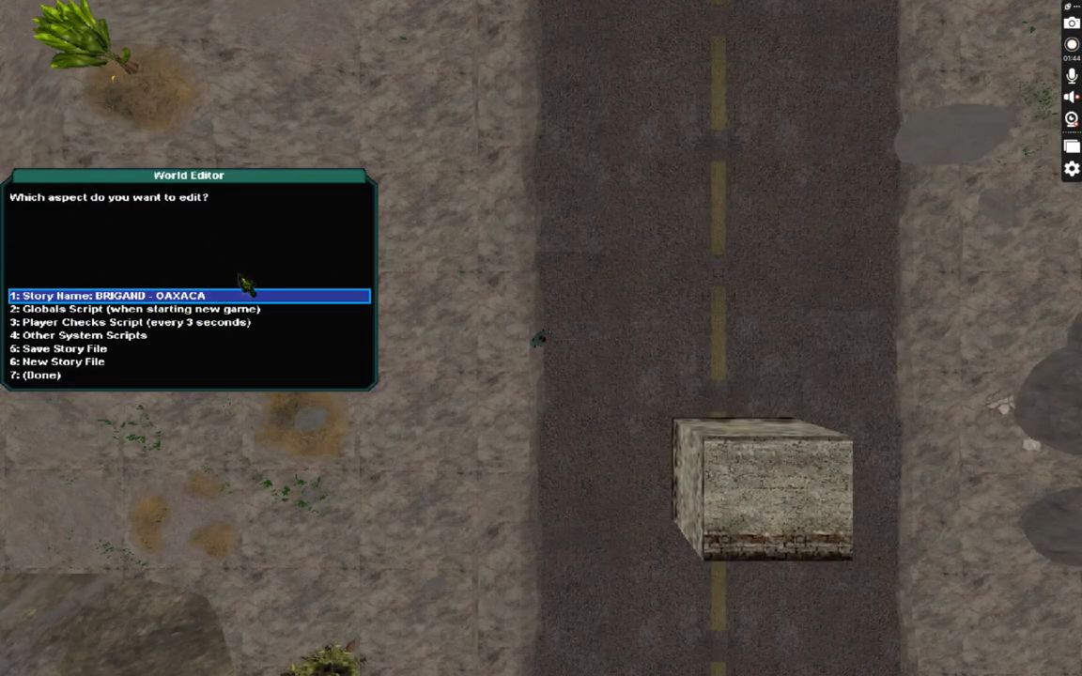
click(95, 381)
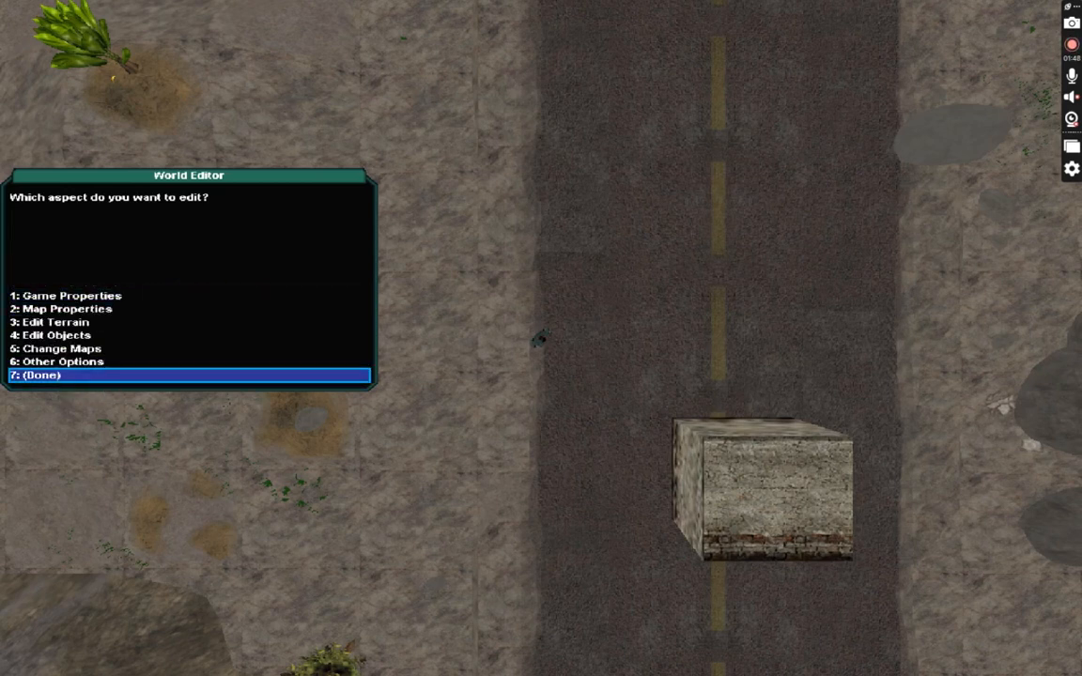
click(58, 374)
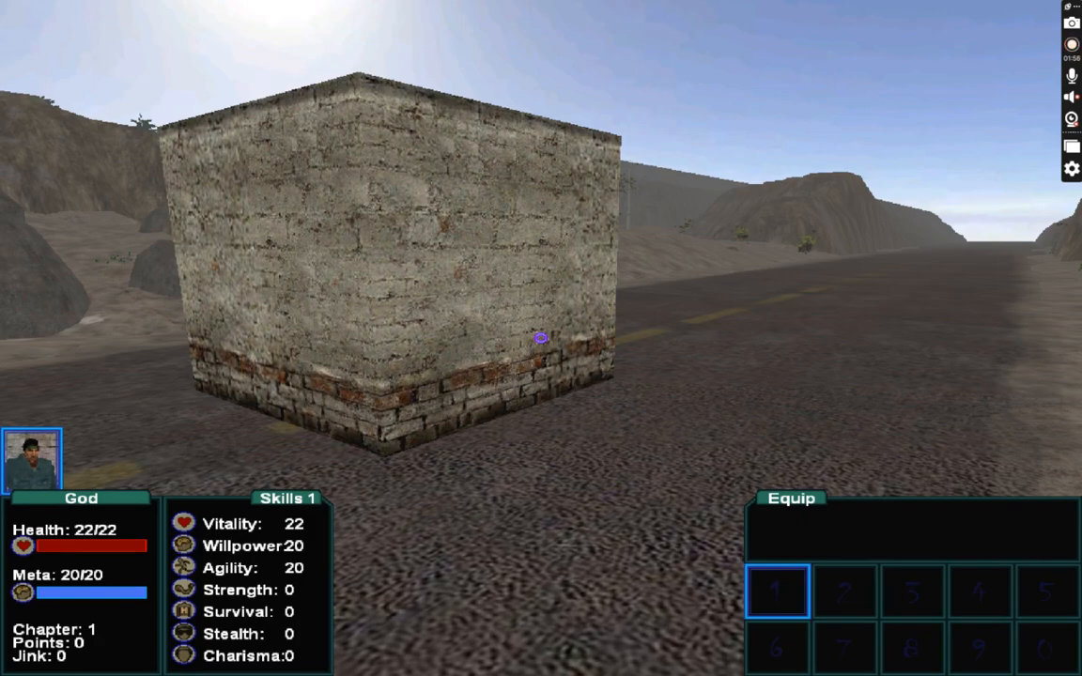
Walk around the brick-textured box to view it from different sides.
key(a)
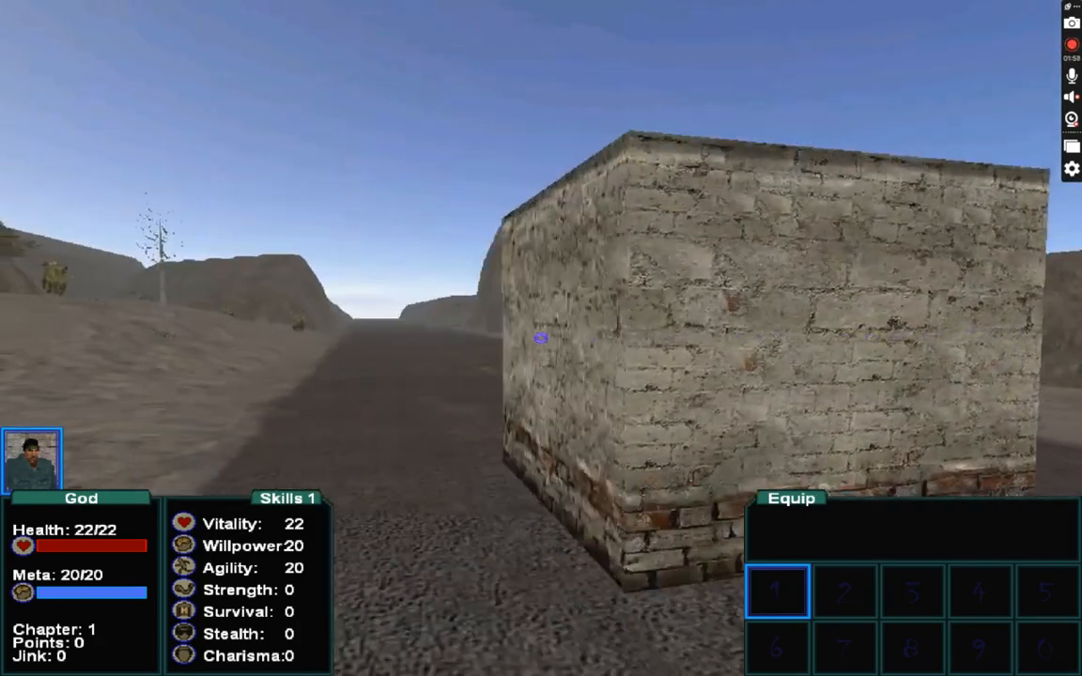
key(d)
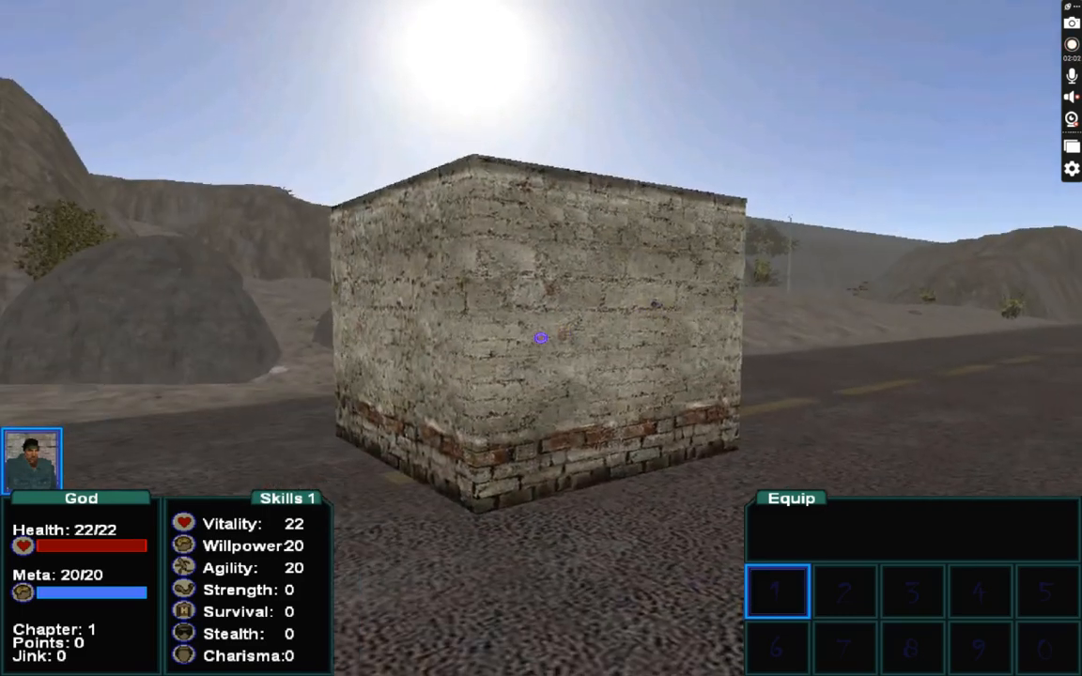
key(d)
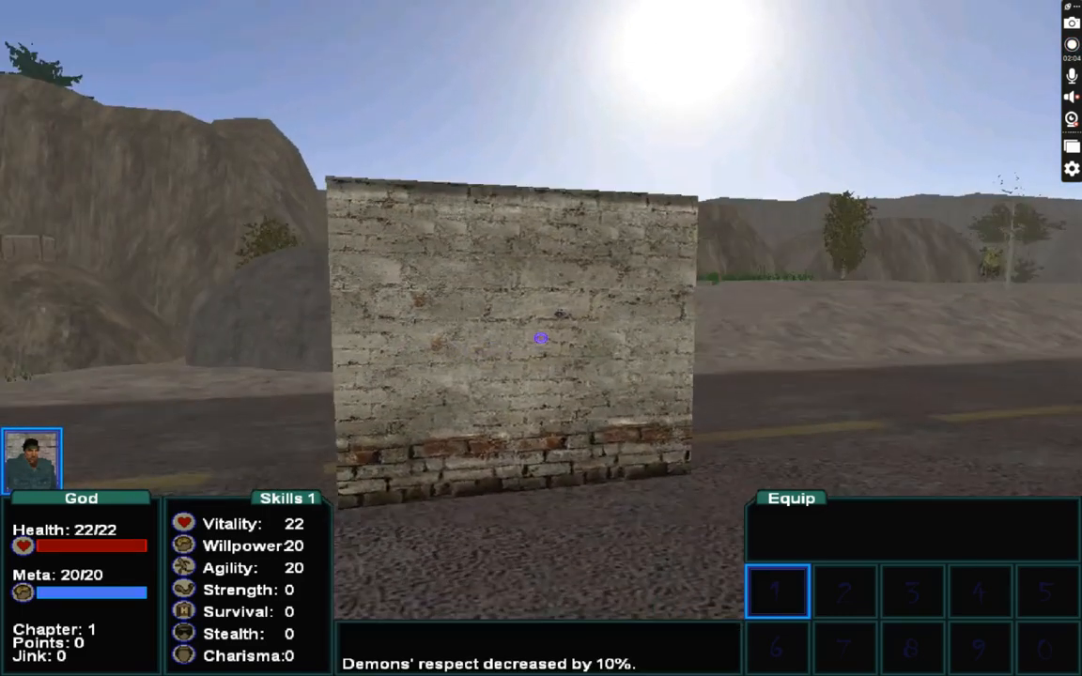
key(F1)
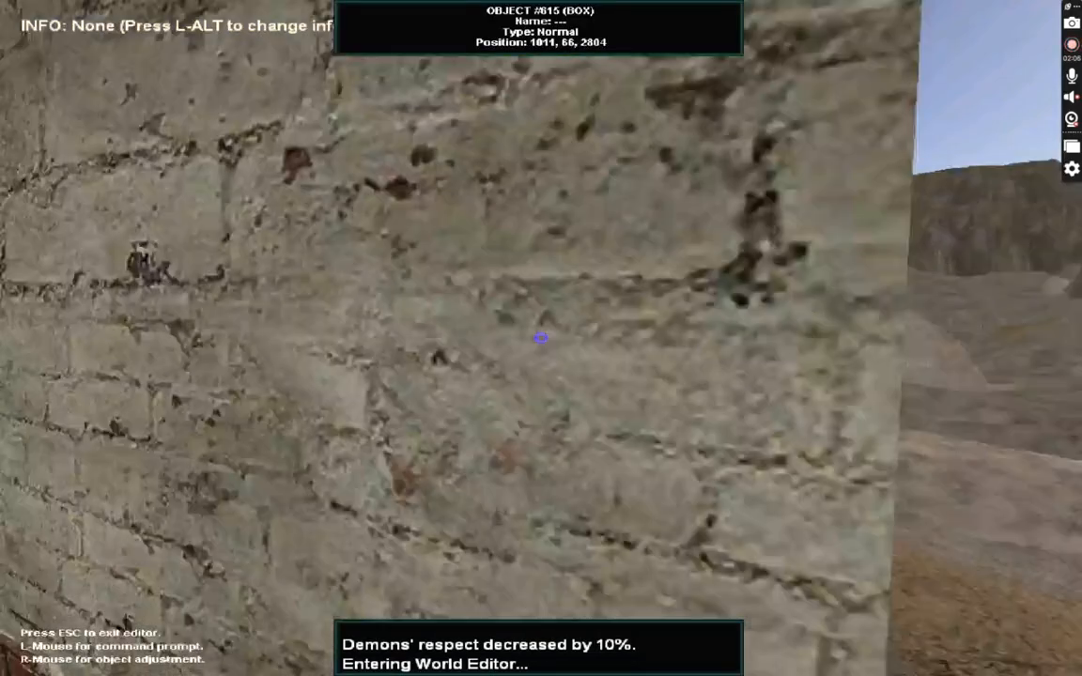
key(s)
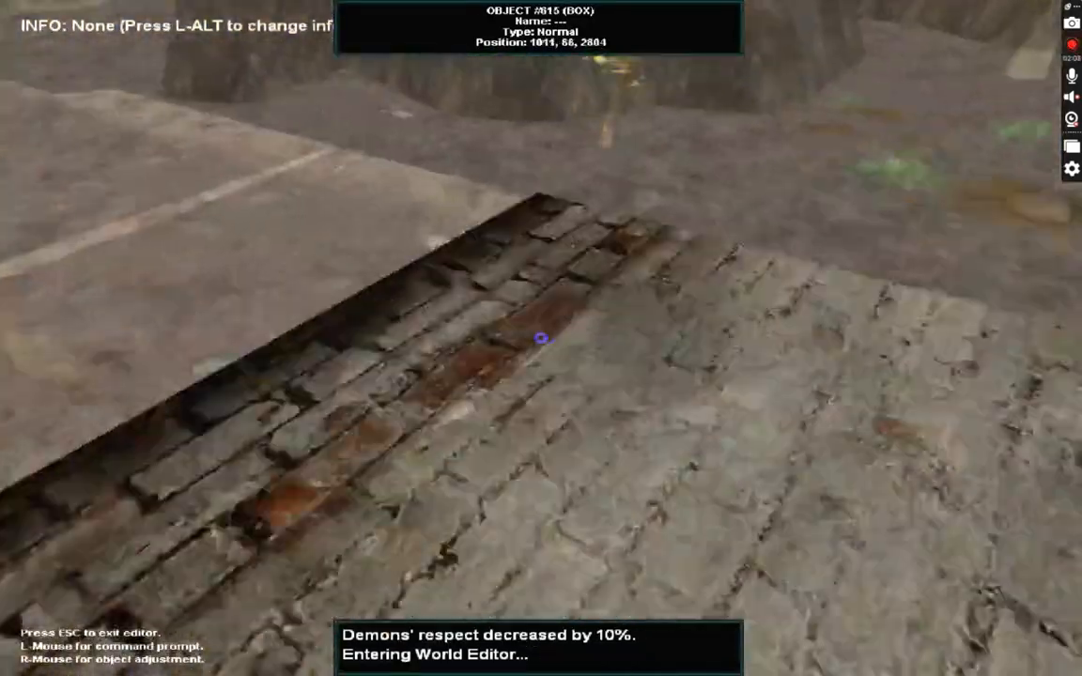
key(Escape)
key(w)
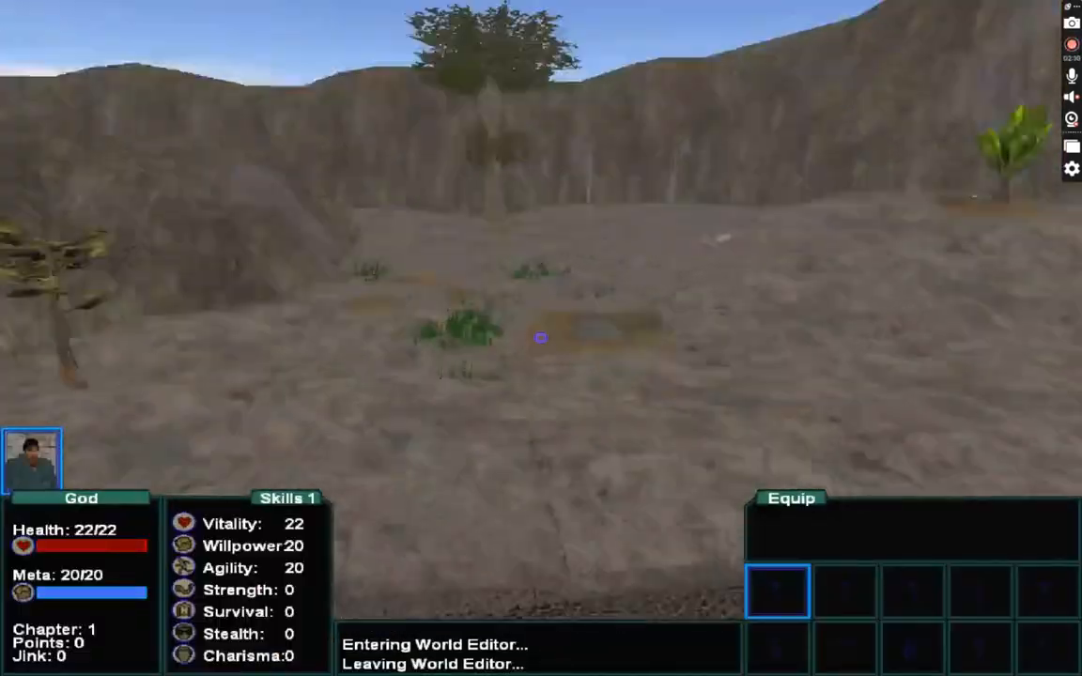
Walk around the brick box to look at it from several angles.
key(s)
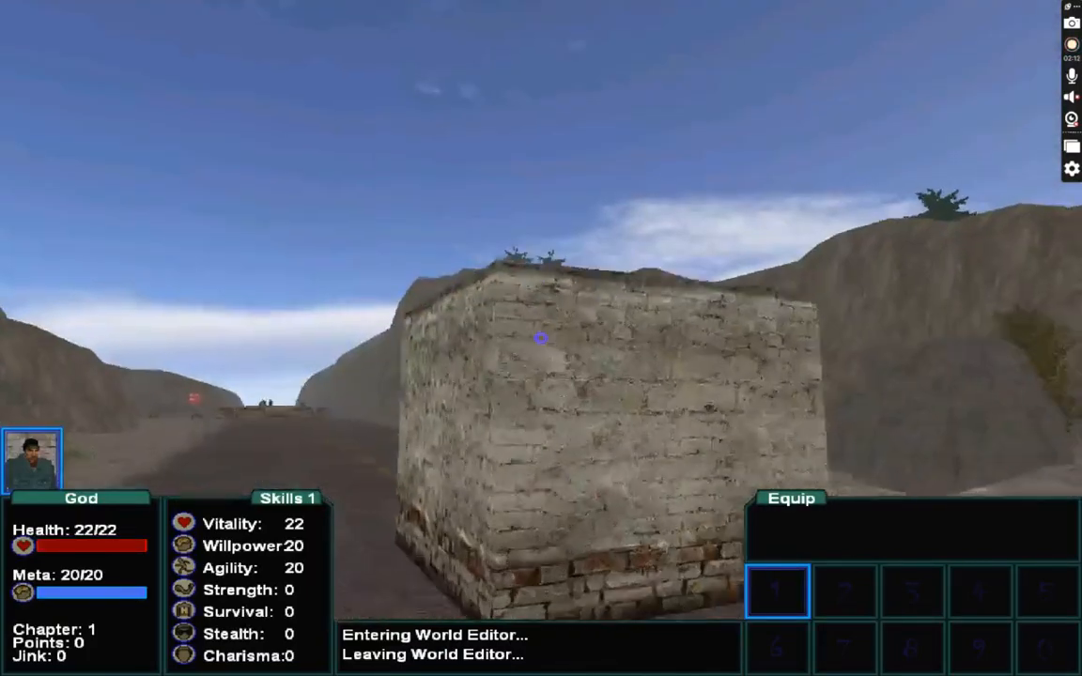
key(F1)
key(w)
key(Escape)
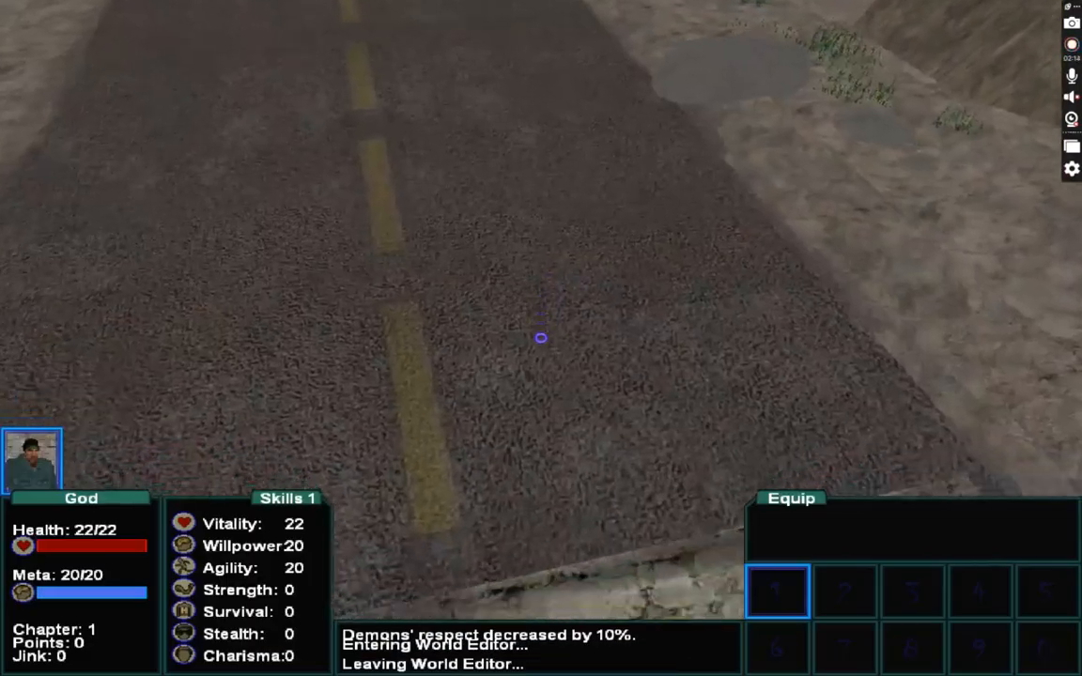
key(w)
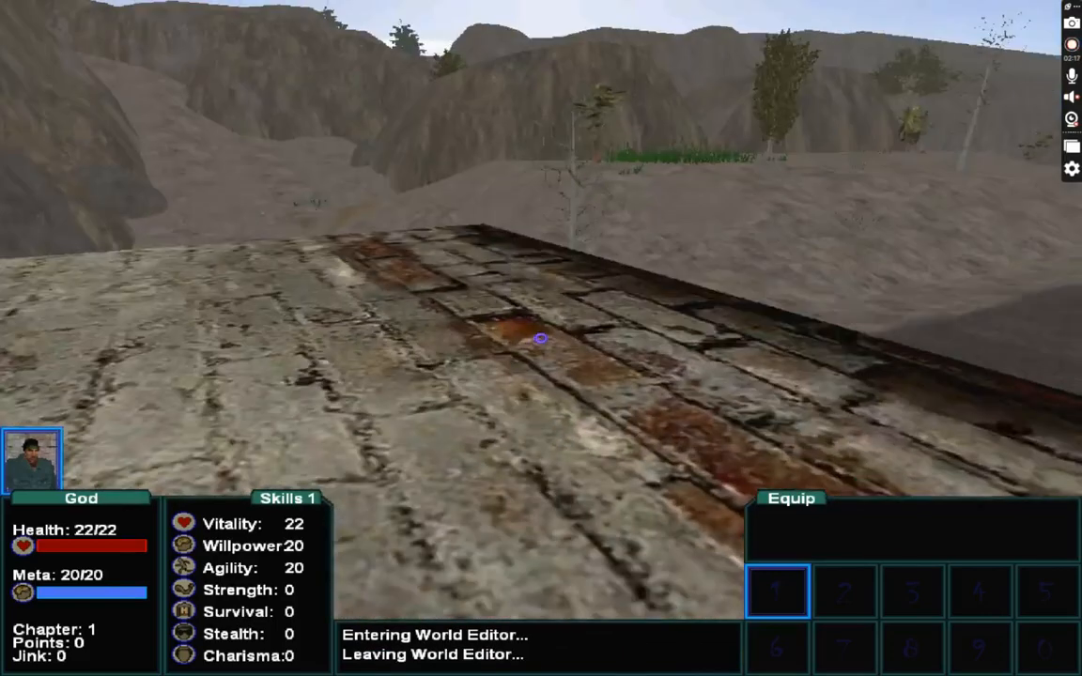
Select the box in the world editor and try to set its material with material=c.
key(F1)
click(541, 339)
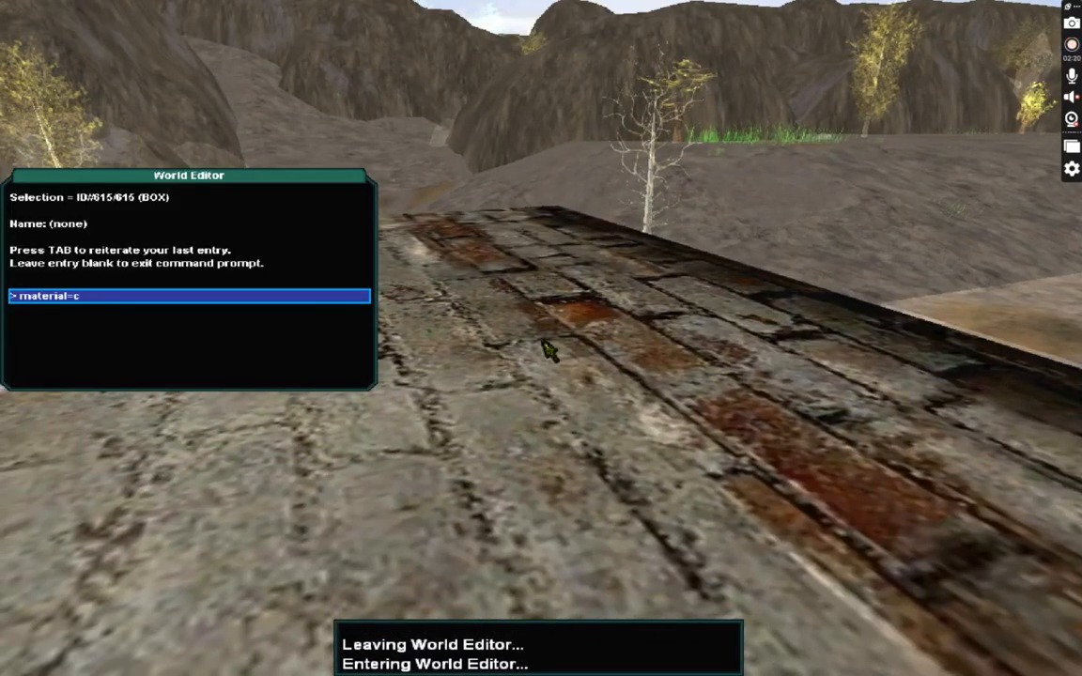
key(Return)
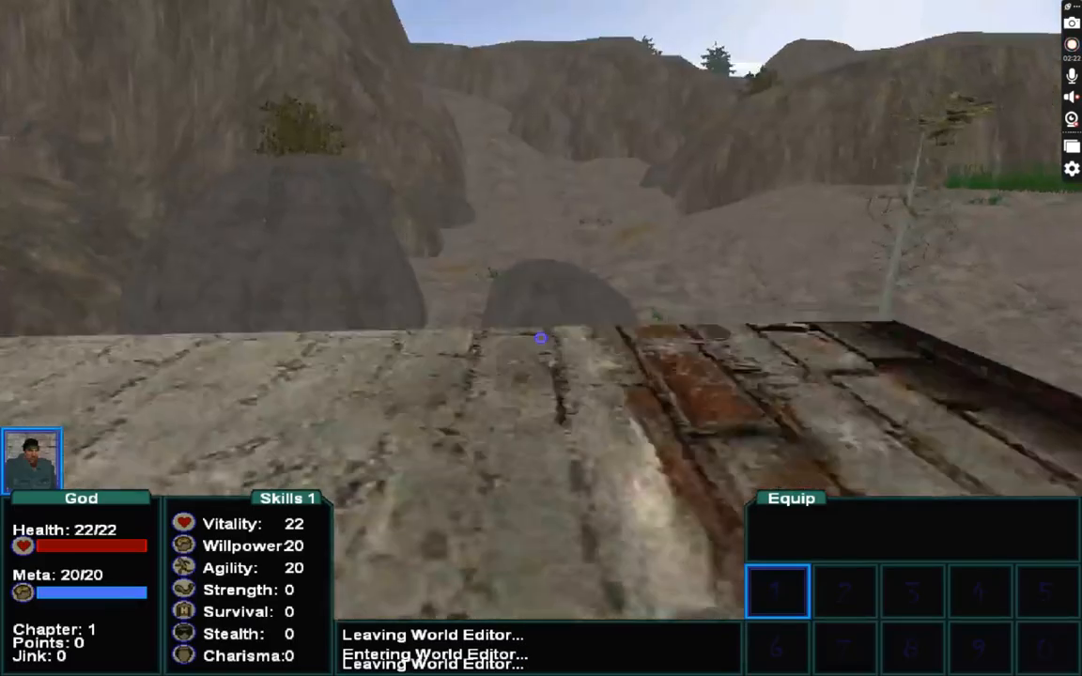
Walk back around the brick-textured box to view it from different sides.
key(s)
key(d)
key(w)
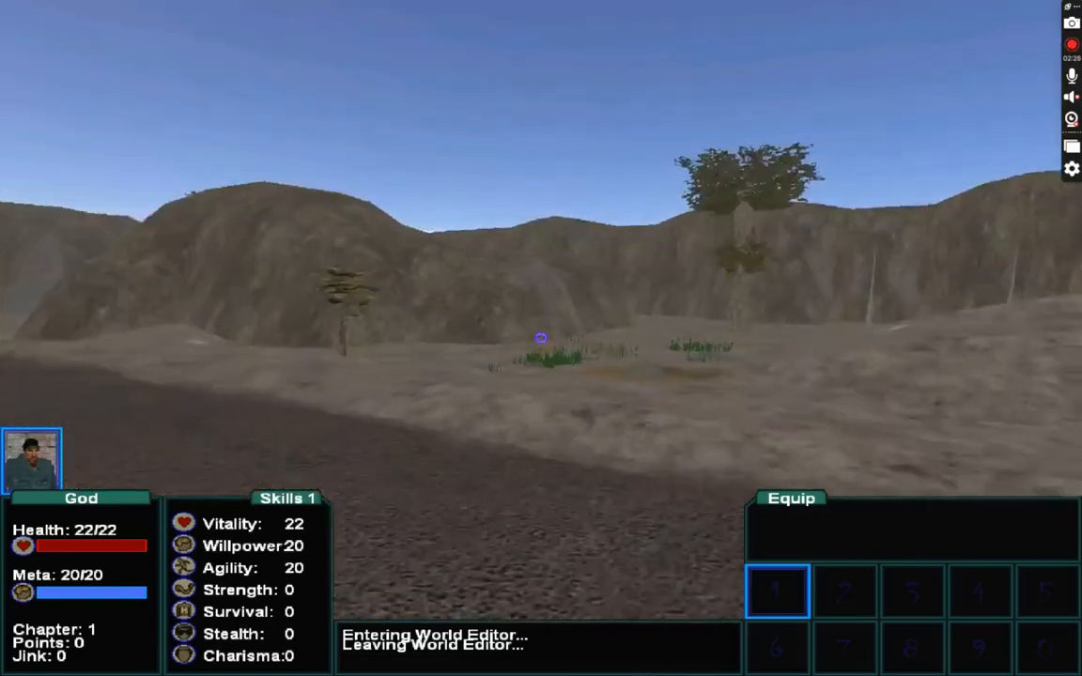
key(w)
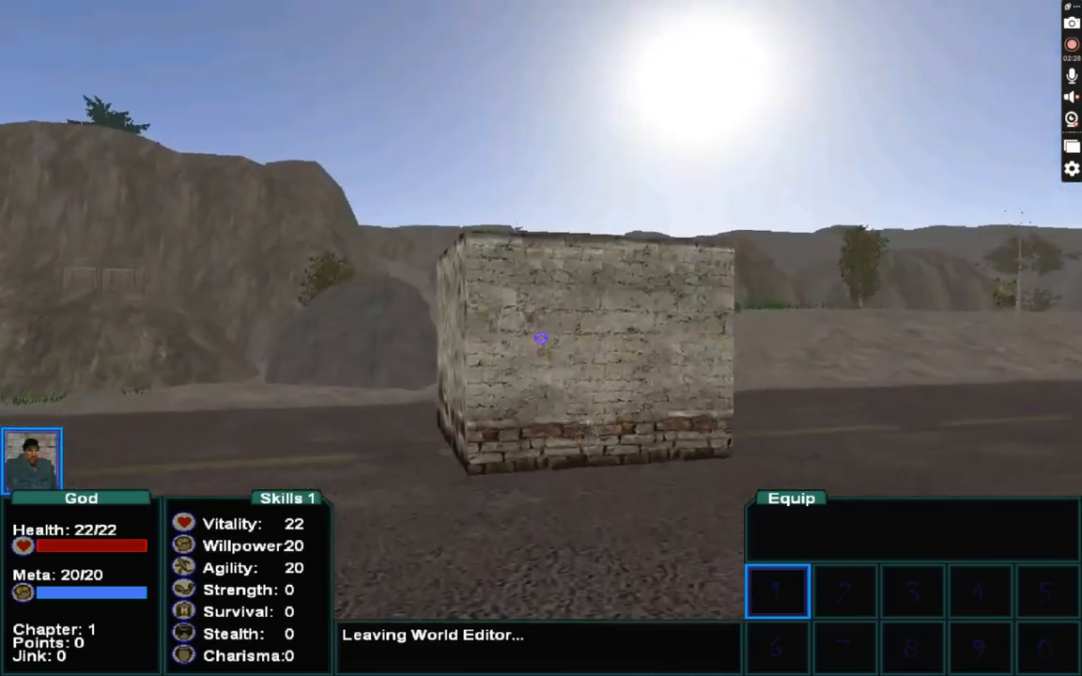
key(s)
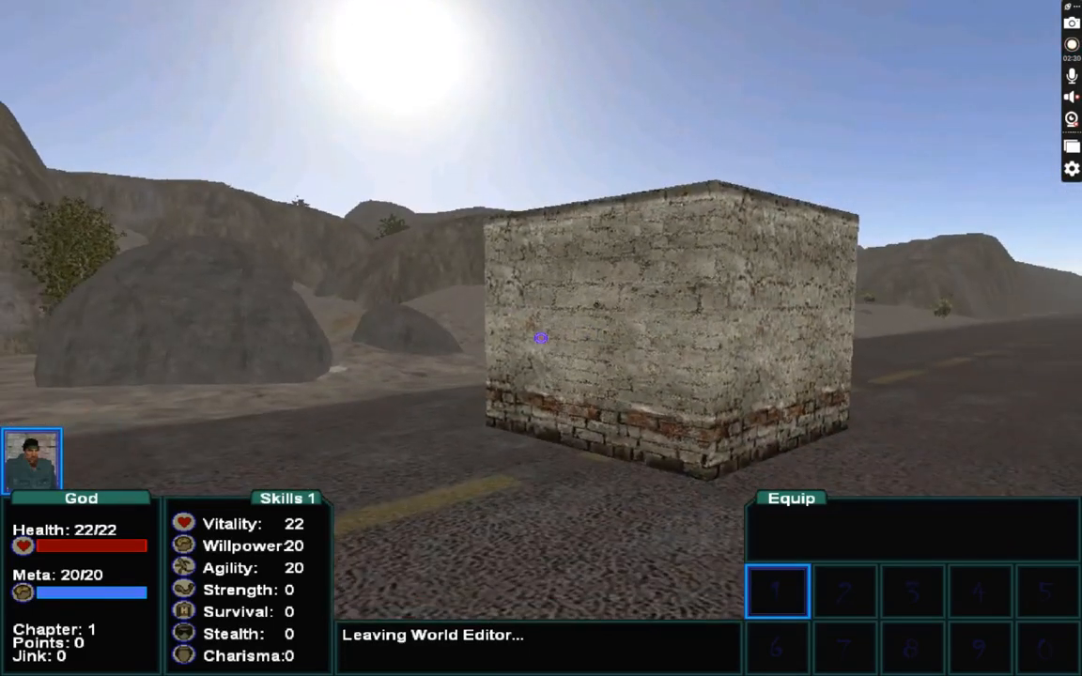
Open the world editor on the ground and create a cone object with the command cone.
key(F1)
click(541, 339)
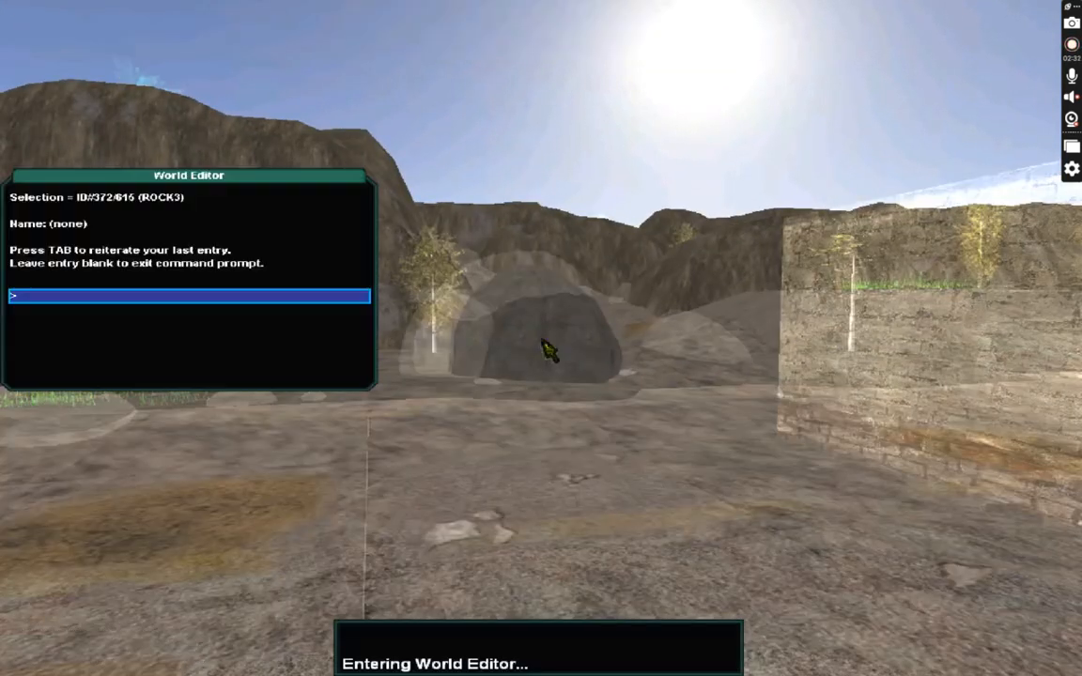
text(cone)
key(Return)
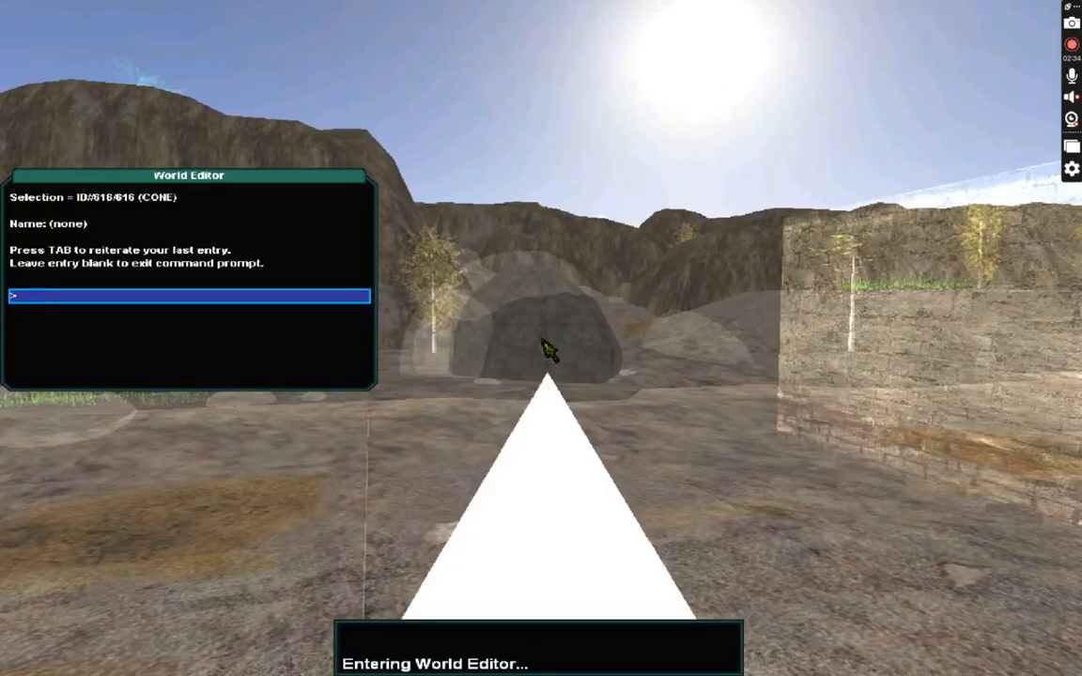
text(\)
key(Return)
key(Return)
key(Escape)
key(s)
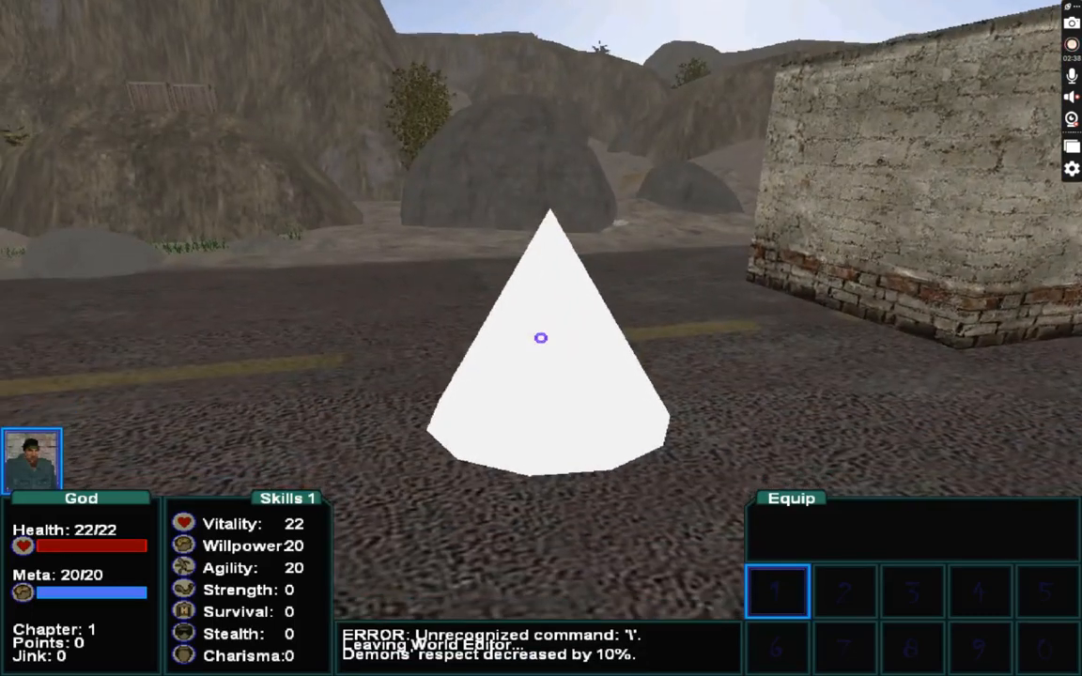
Select the cone in the world editor and apply the cave skin with skin=cave.
key(backslash)
click(541, 337)
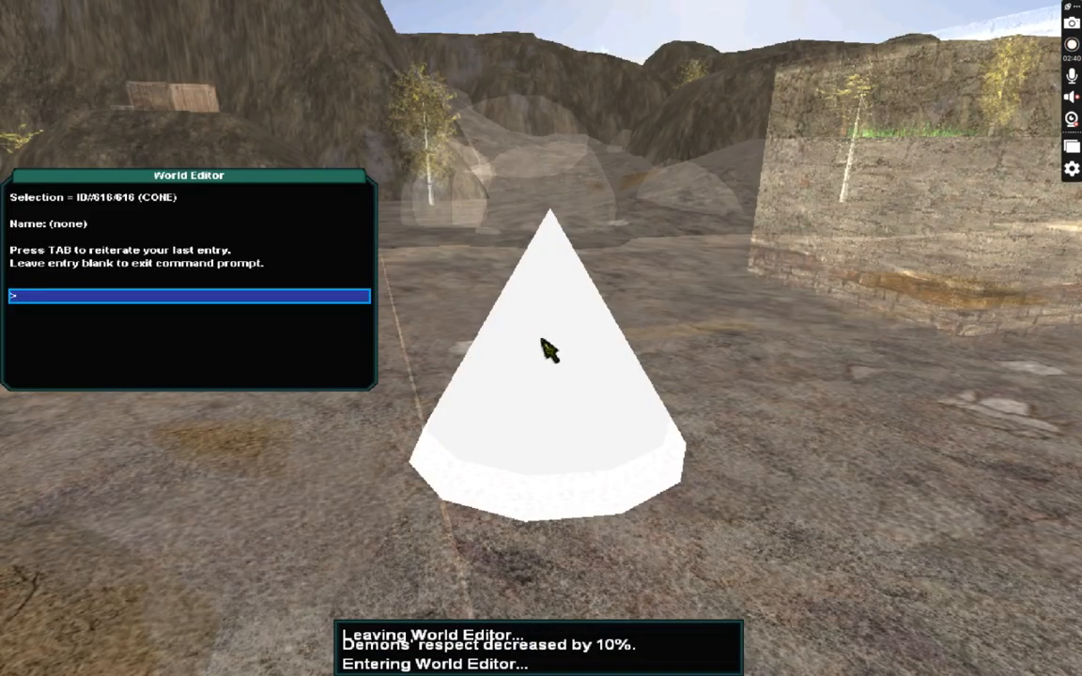
text(skin=cave)
key(Return)
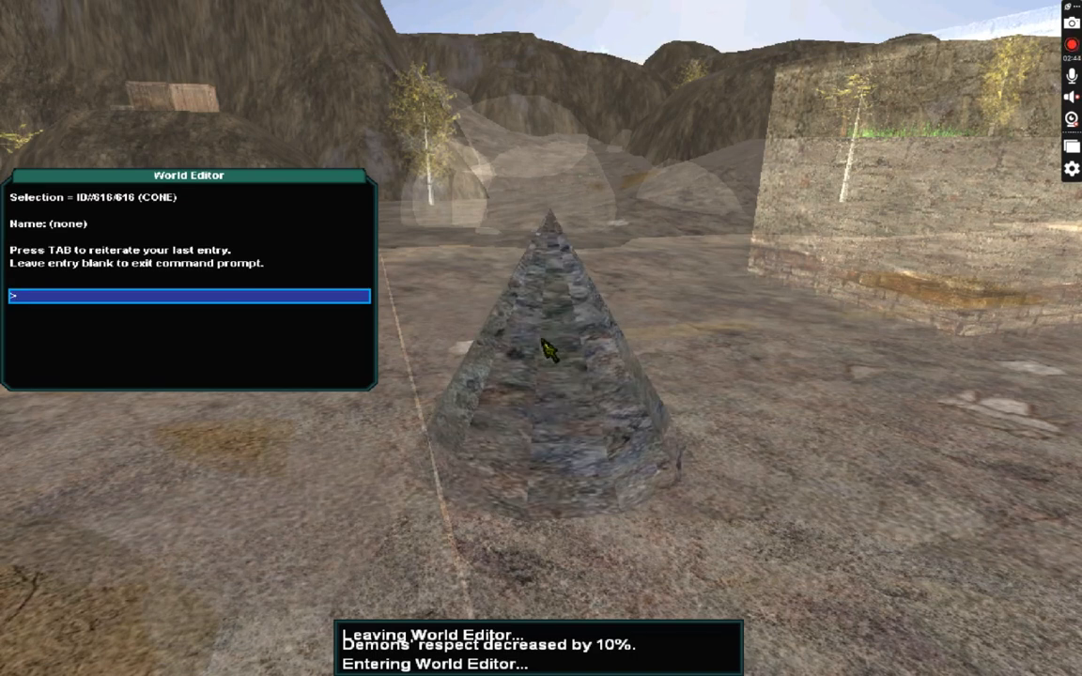
Set the cone's xscaleskin to 2 and its yscale to 1.2.
text(xscaleskin=2)
key(Return)
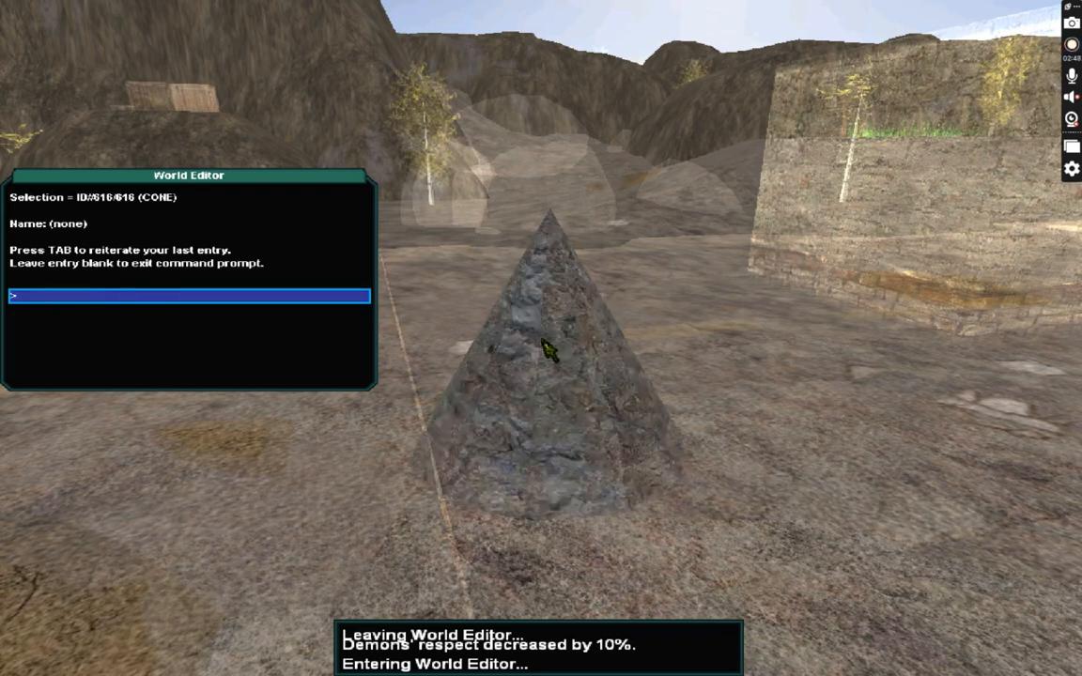
text(yscale=1.2)
key(Return)
Adjust the cone with a ymove=20 entry followed by repeated ymove=10 entries.
text(ymove=20)
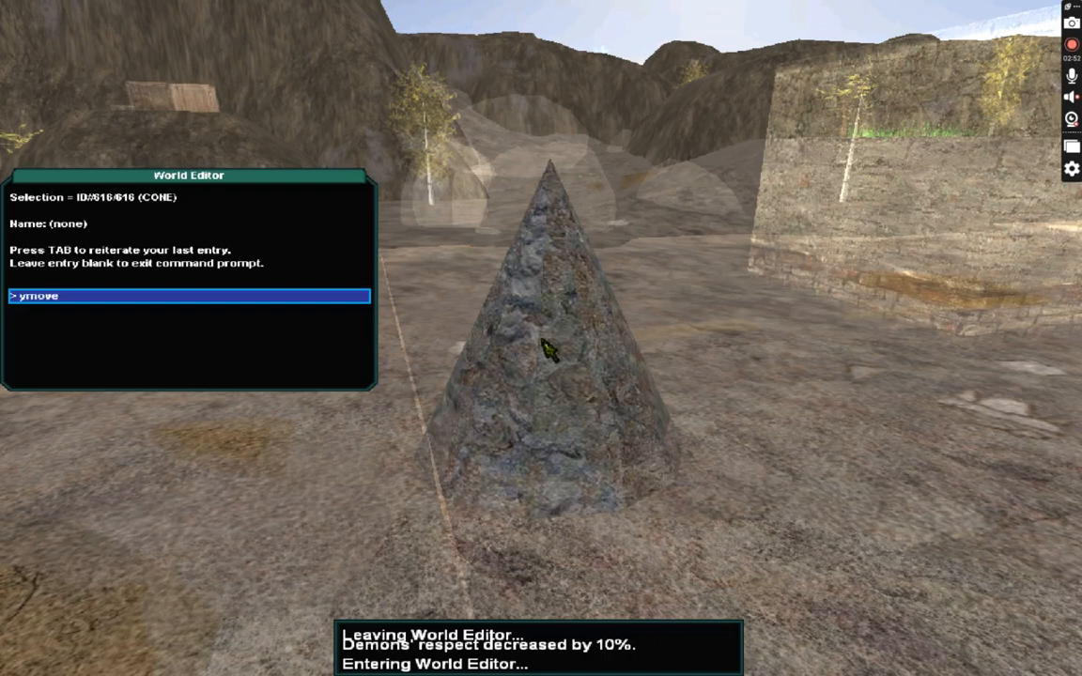
key(Return)
key(Tab)
key(BackSpace)
key(BackSpace)
text(10)
key(Return)
key(Tab)
key(Return)
key(Tab)
key(BackSpace)
text(10)
key(Return)
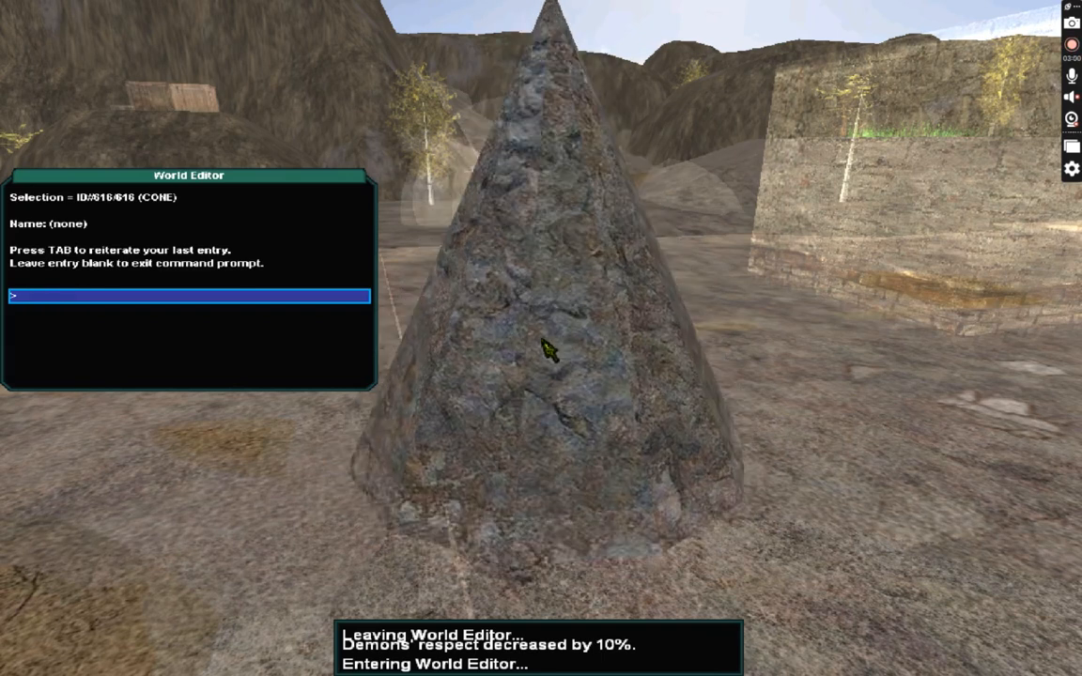
Repeat the last editor entry once more and exit the world editor.
key(Tab)
key(Return)
Select the cone in the world editor and duplicate it with the copy command.
key(Return)
key(Escape)
key(s)
key(F1)
click(541, 338)
text(copy)
Flip the copied cone upside down with xangle=180 and raise it with ymove=1.
key(Return)
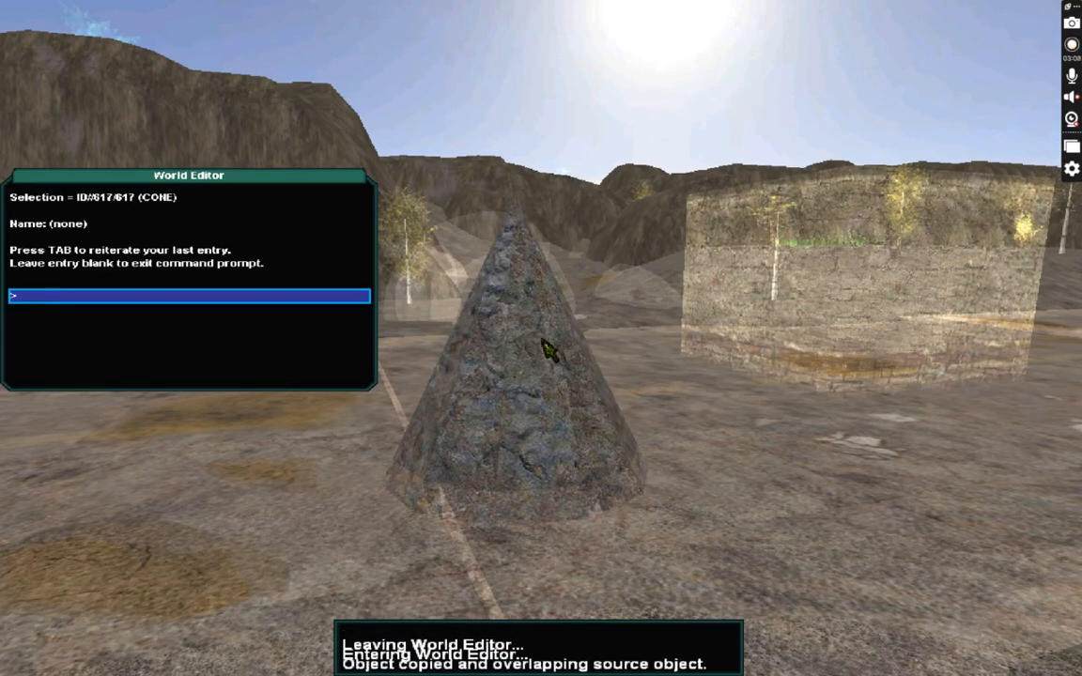
text(xangle=180)
key(Return)
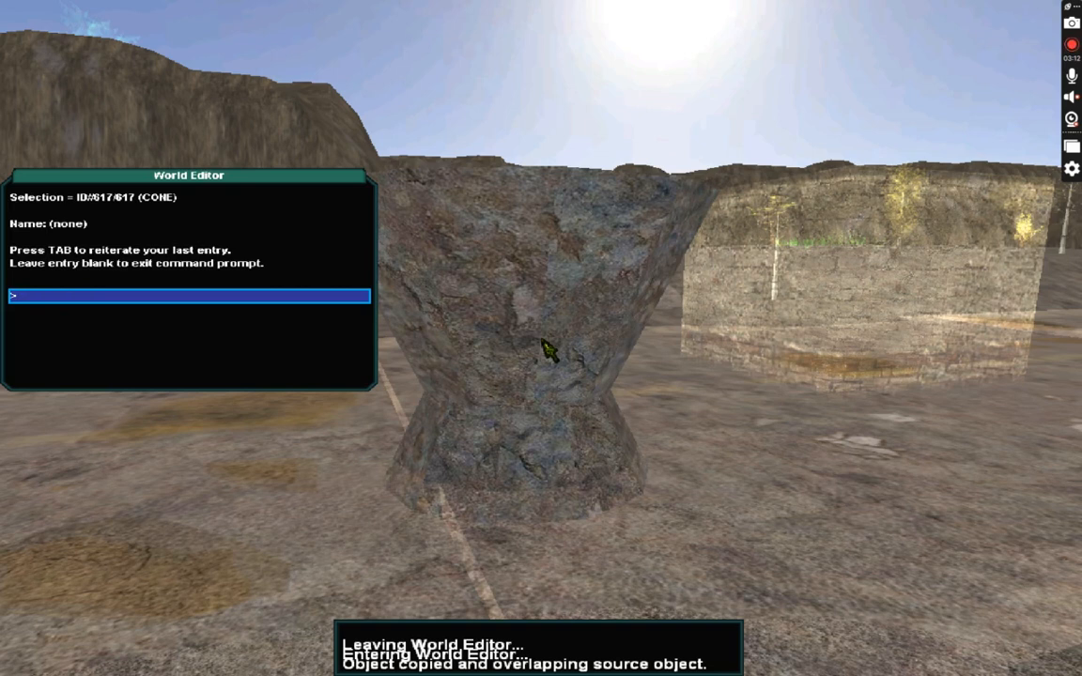
text(ymove=1)
Raise the copied cone further with ymove=10 and exit the world editor.
key(Return)
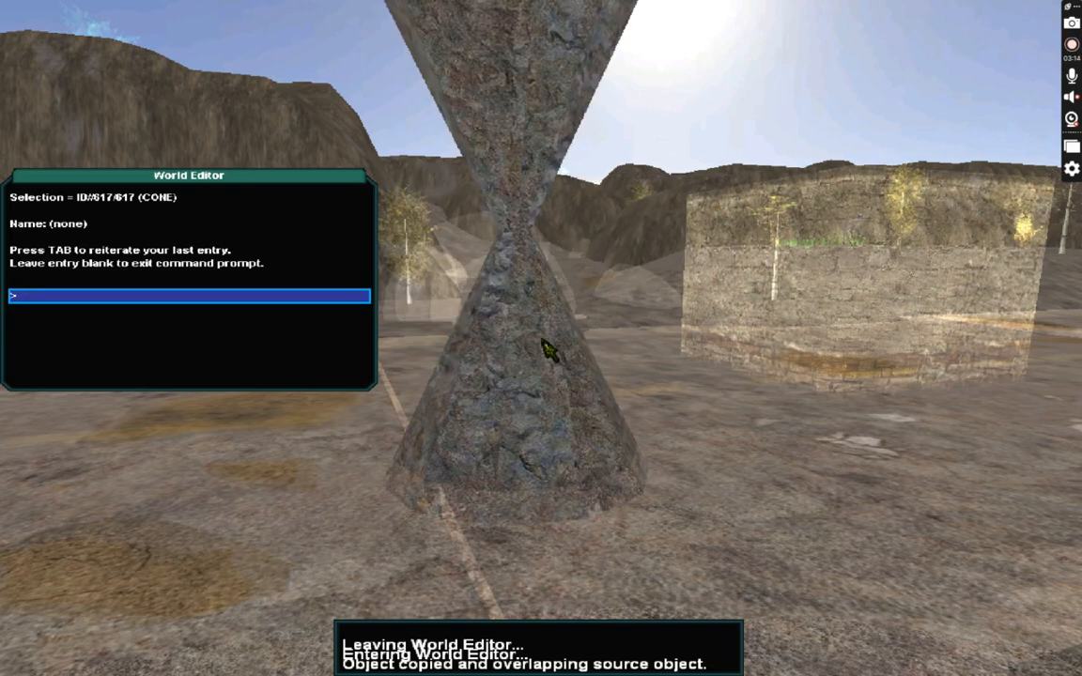
text(ymove=)
text(10)
key(Return)
key(Return)
key(s)
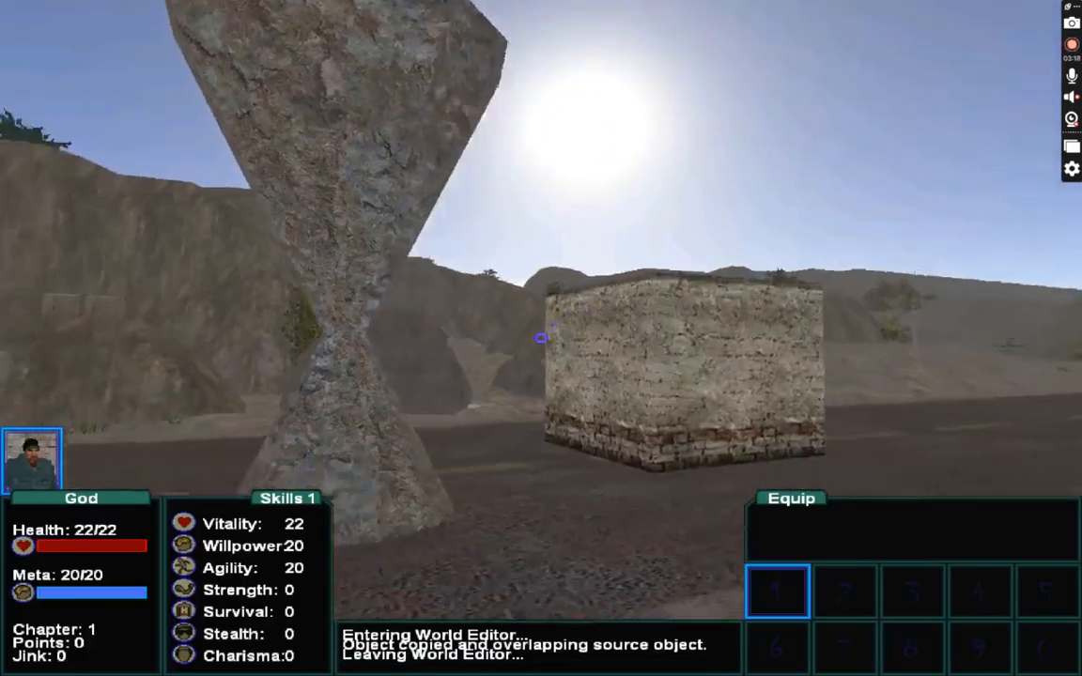
Select the lower cone and stretch it vertically with yscale=20.
key(F1)
click(541, 339)
text(yscale=)
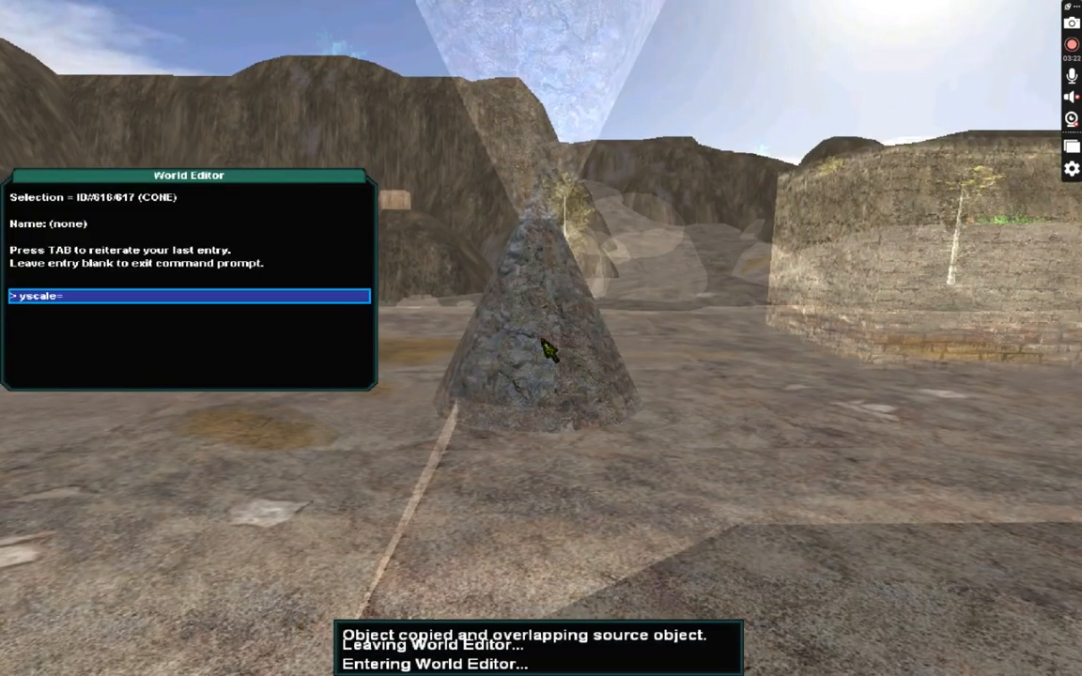
text(20)
key(Return)
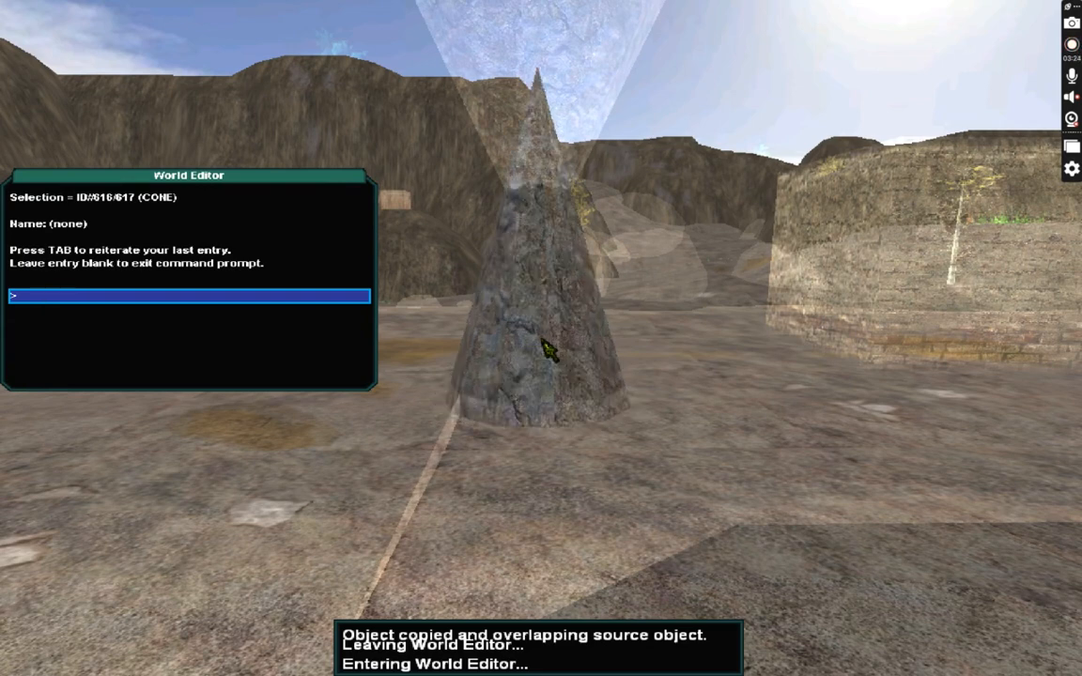
key(Return)
Walk around the two stacked cones to inspect the hourglass shape.
key(F1)
key(d)
key(w)
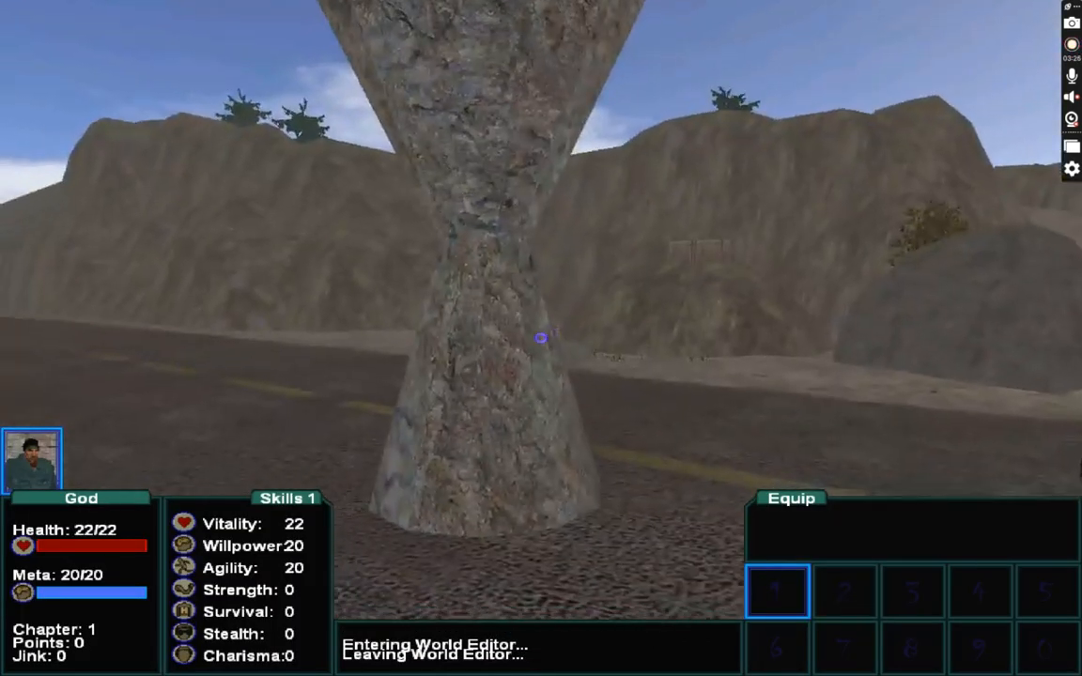
key(a)
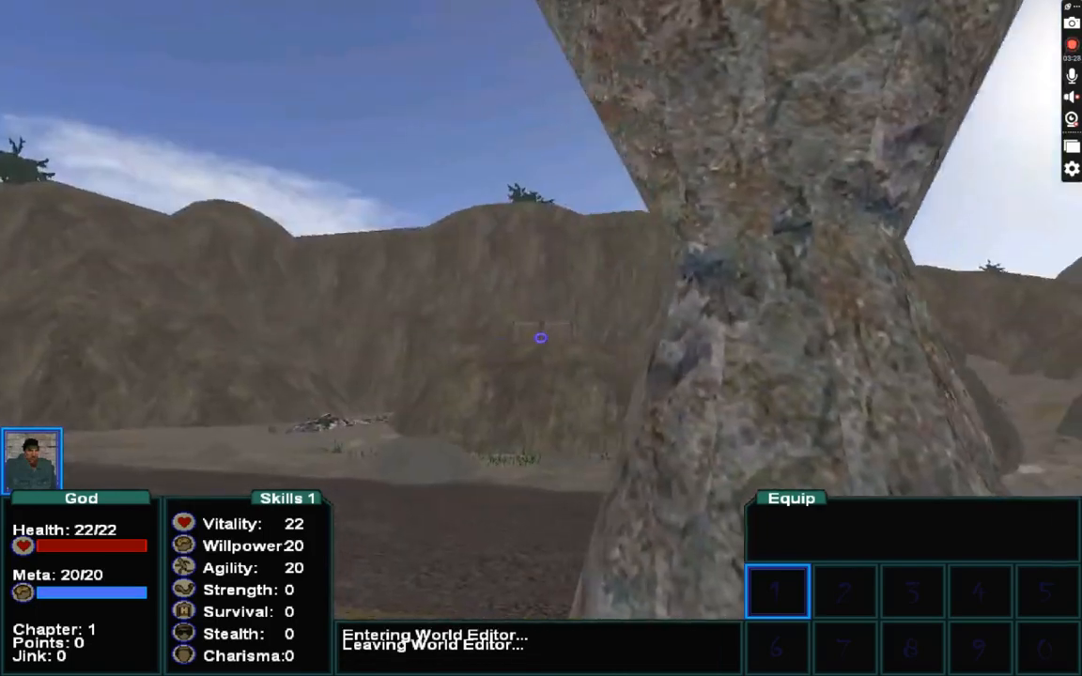
key(w)
key(w)
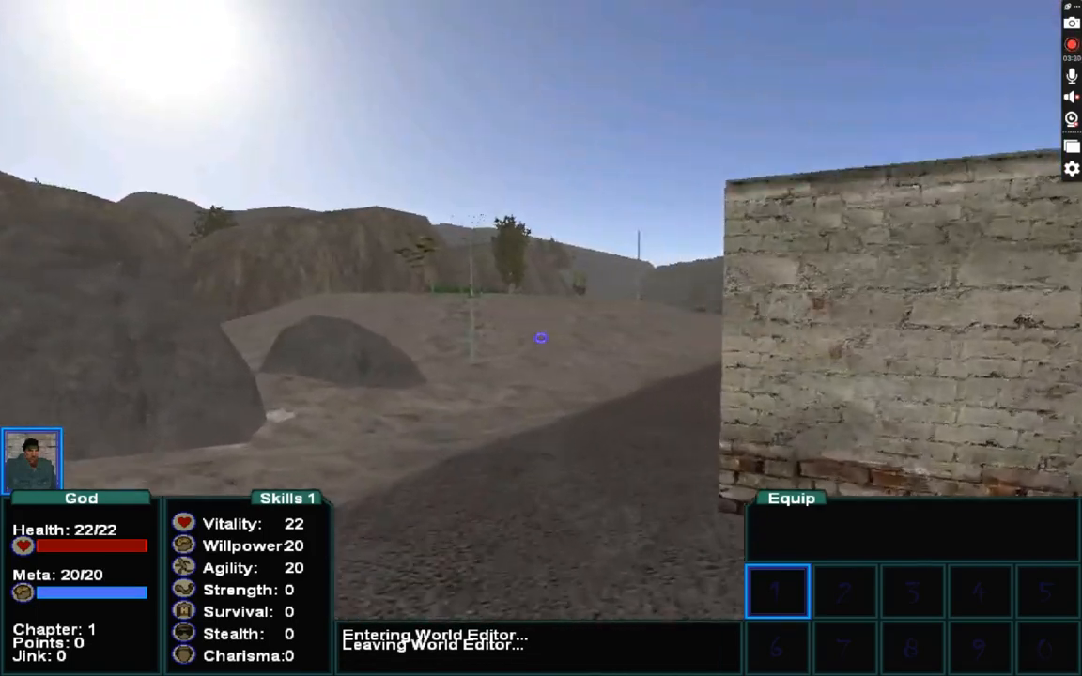
click(541, 338)
click(541, 339)
key(s)
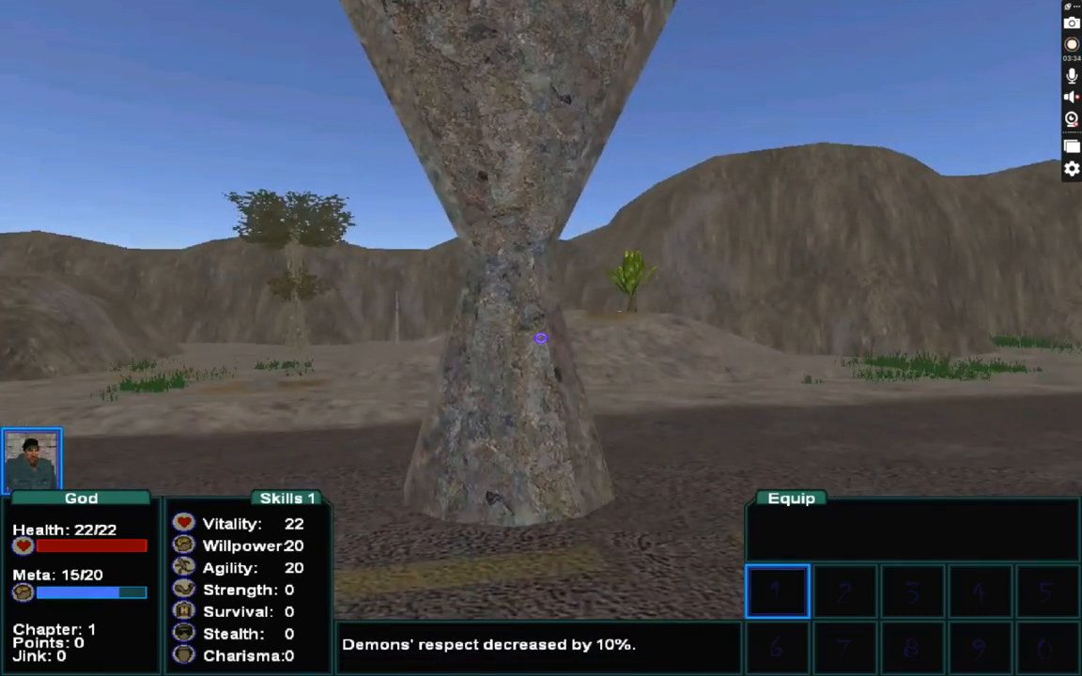
Submit a polycollision entry for the lower cone, then select the upper cone and exit the editor.
key(F1)
click(540, 338)
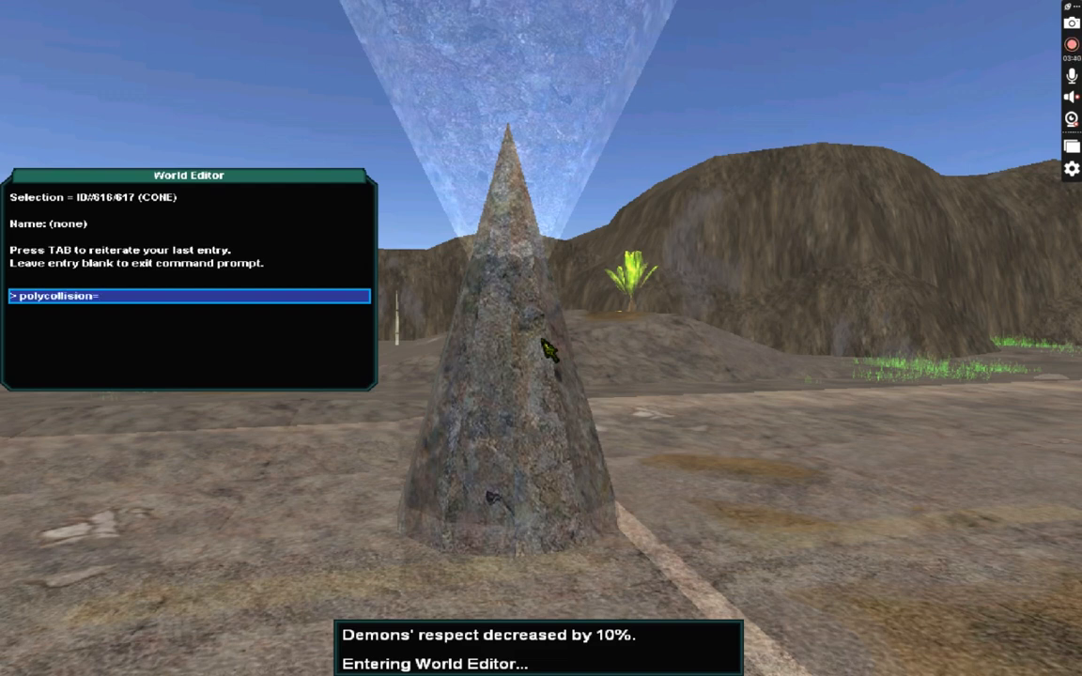
key(Return)
click(542, 340)
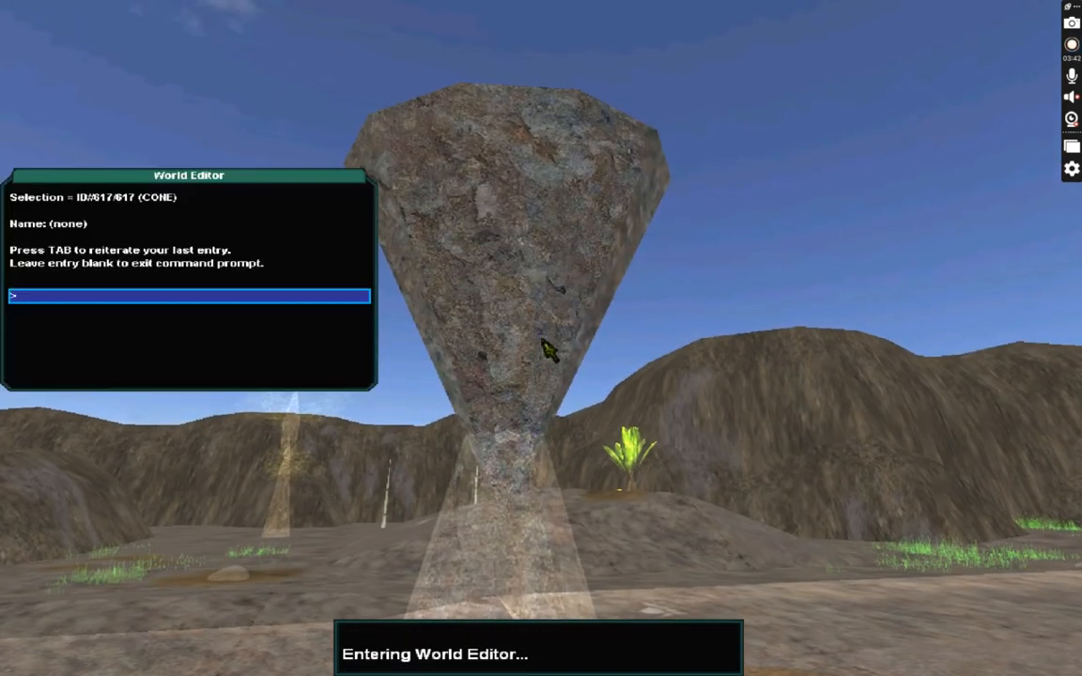
key(Return)
key(Escape)
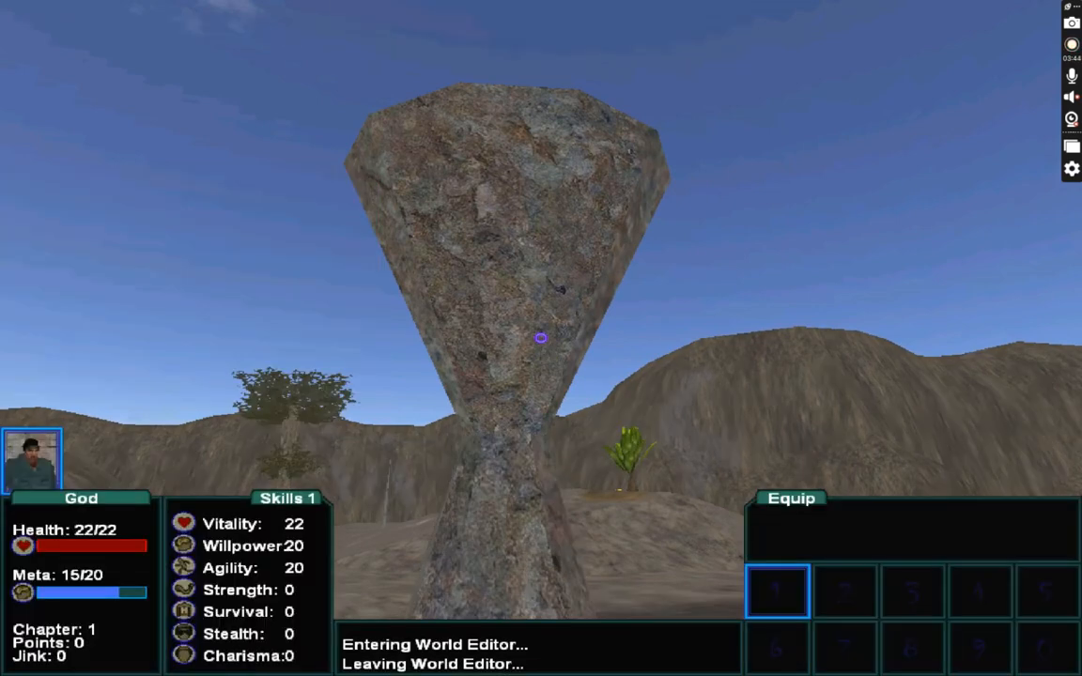
Walk around the cone sculpture and the brick box to view them from different sides.
key(s)
key(w)
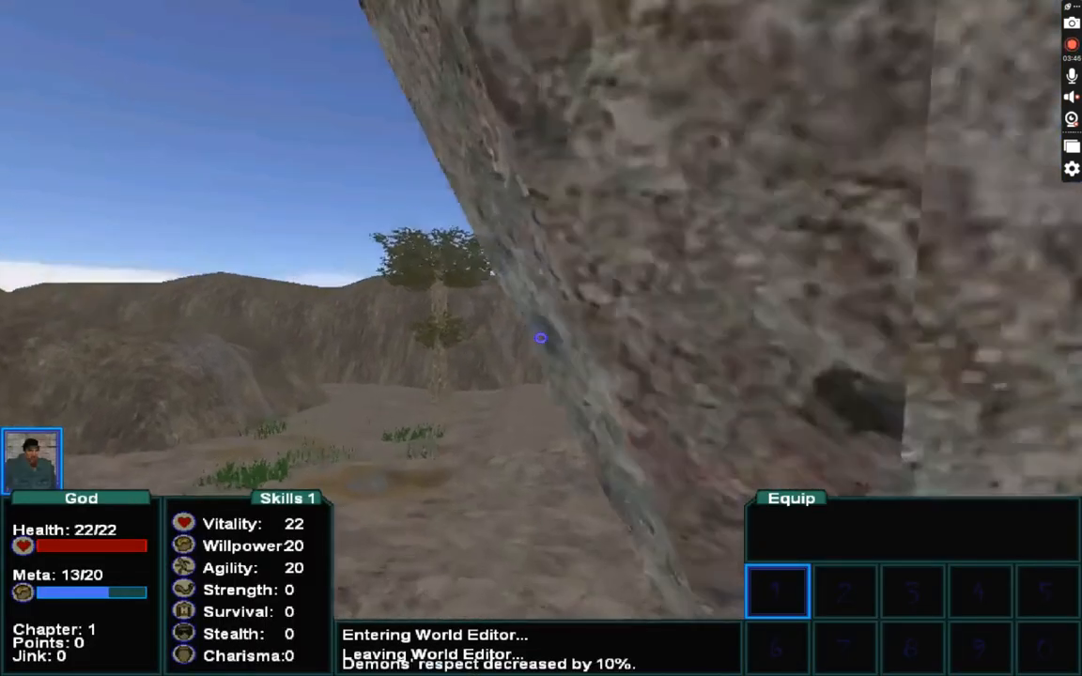
key(w)
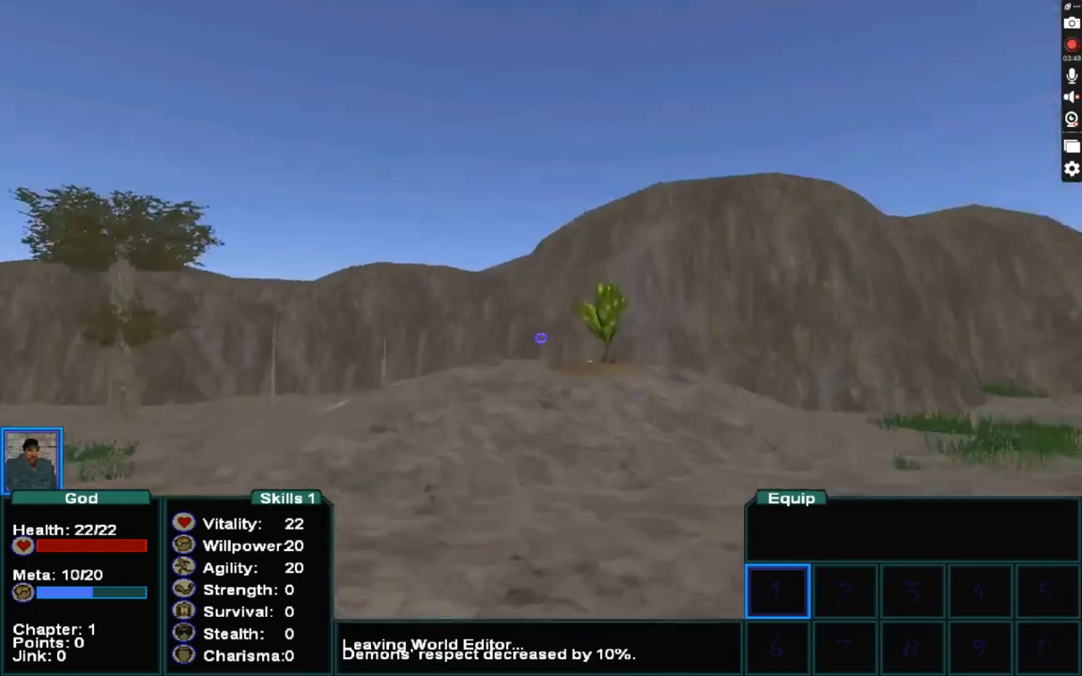
key(w)
key(w)
key(s)
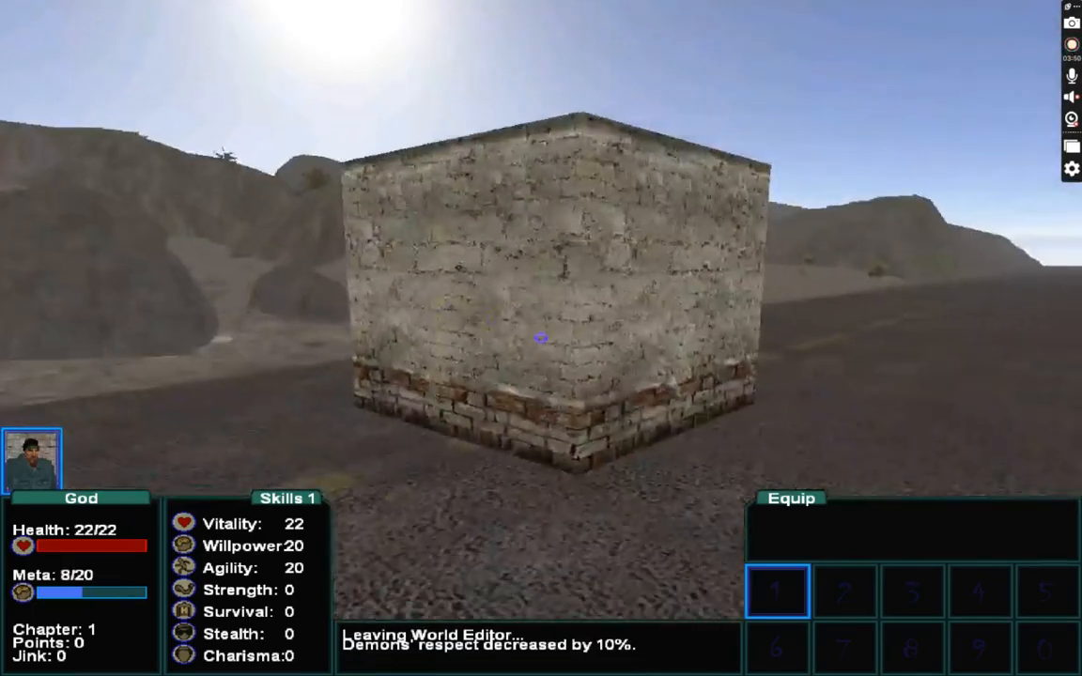
key(s)
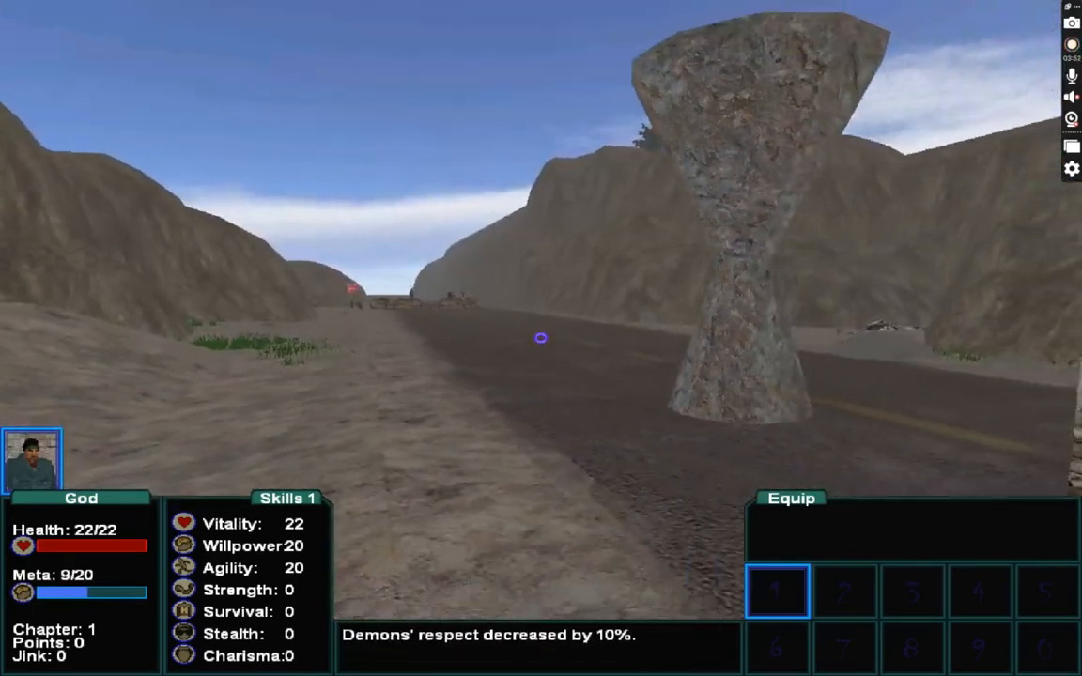
key(s)
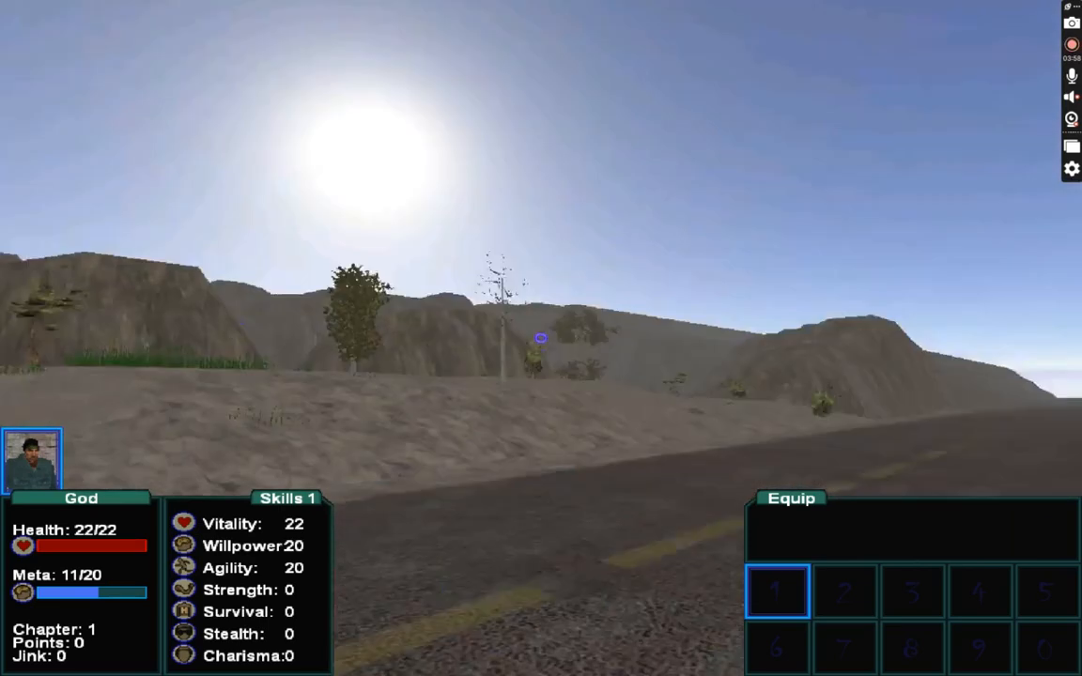
key(w)
key(w)
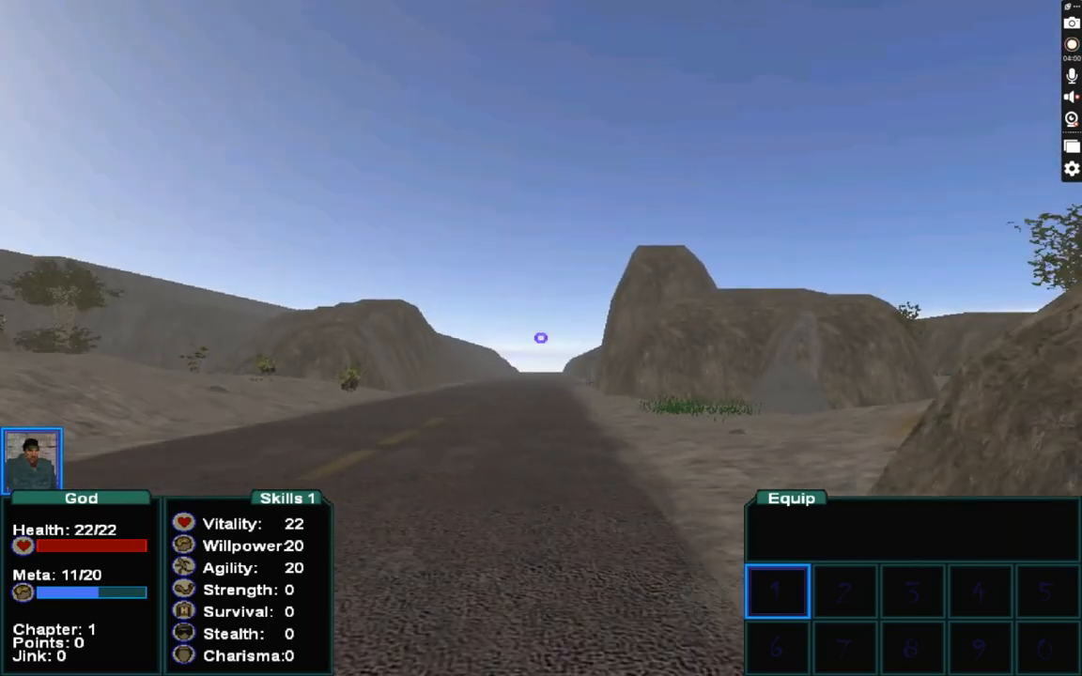
key(w)
key(F1)
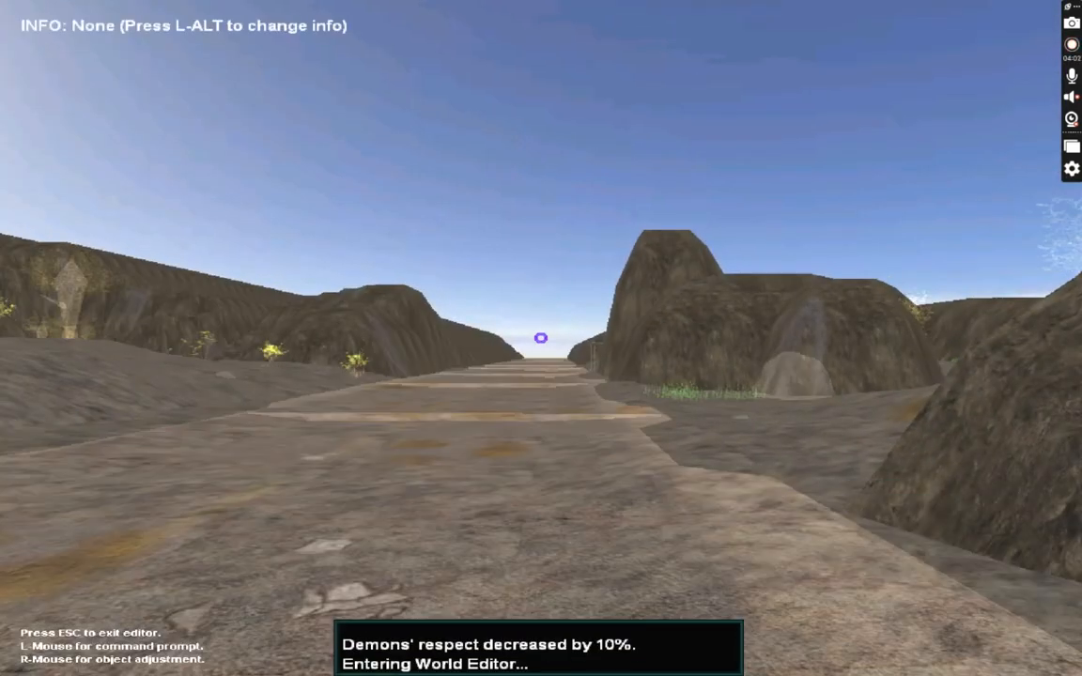
click(541, 337)
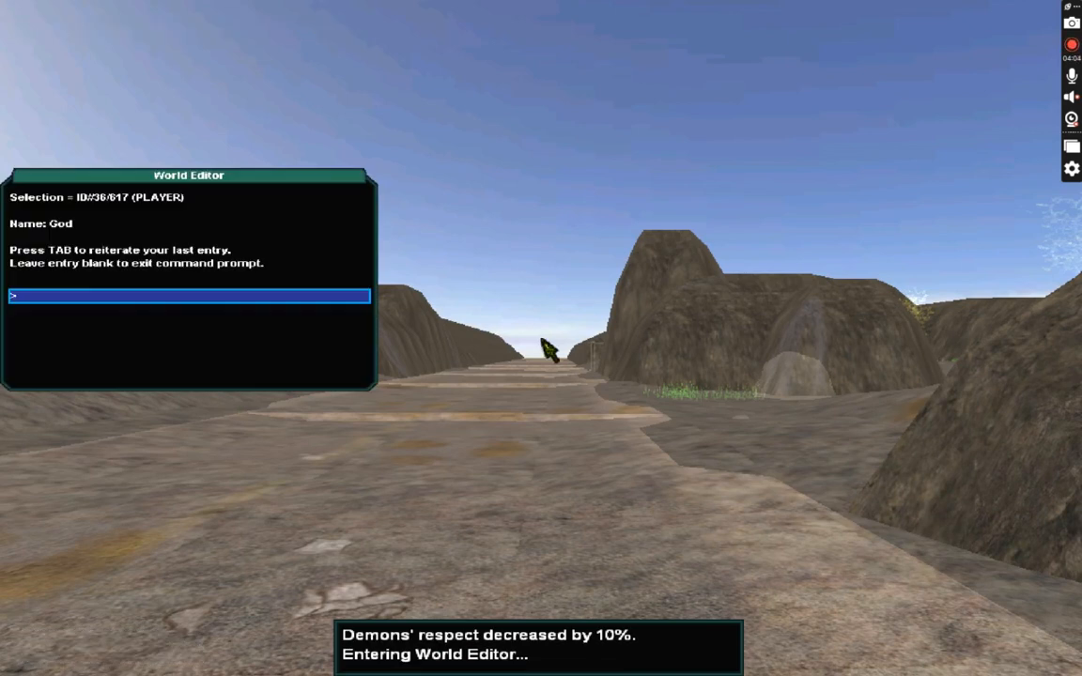
key(Return)
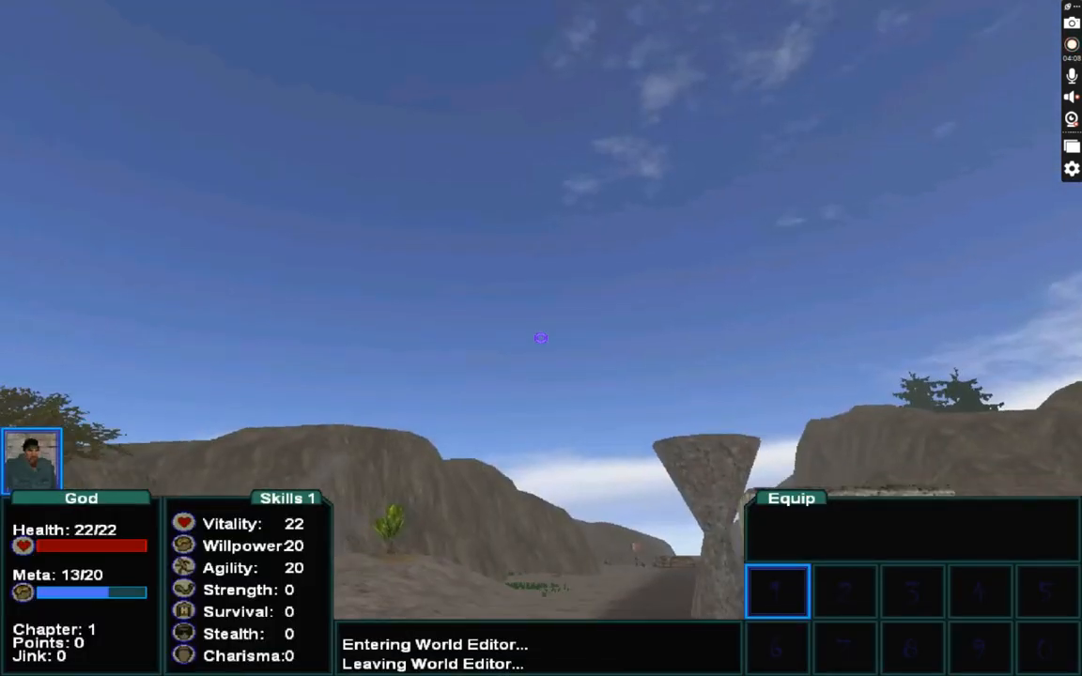
Rename the player character to Tester through the world editor command prompt with name=Tester.
key(F1)
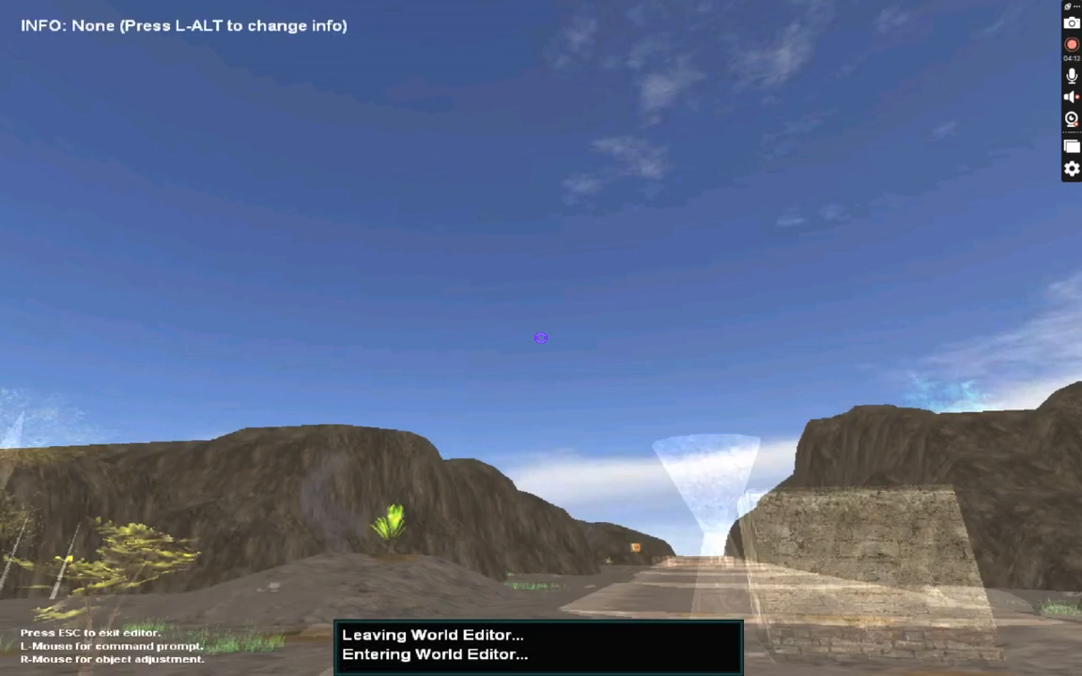
click(541, 338)
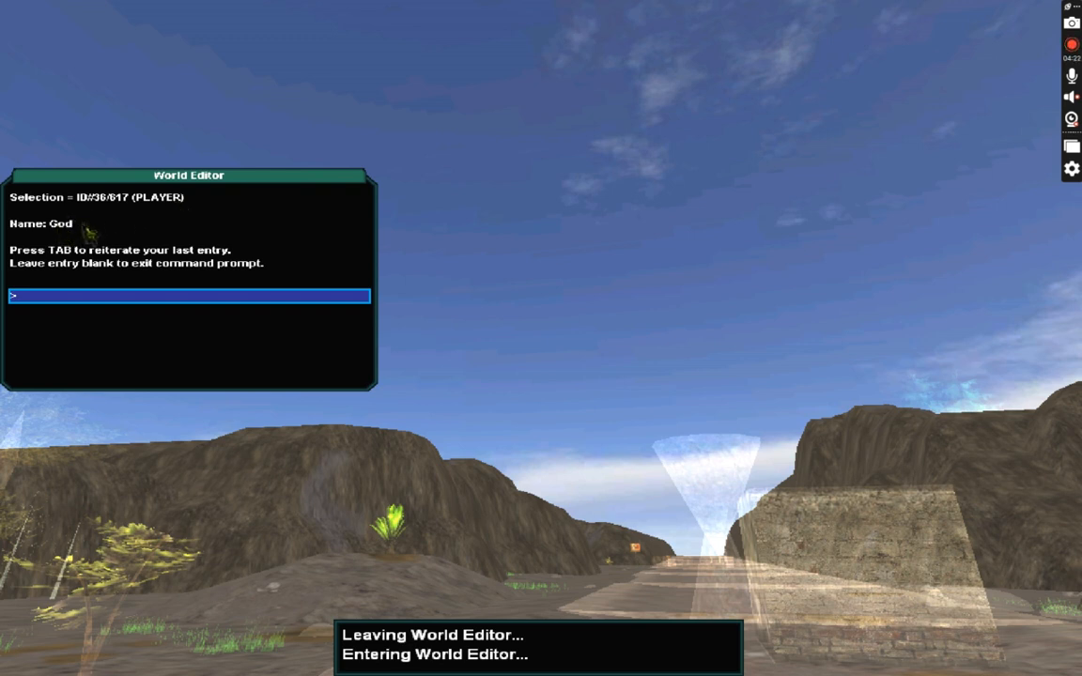
text(name)
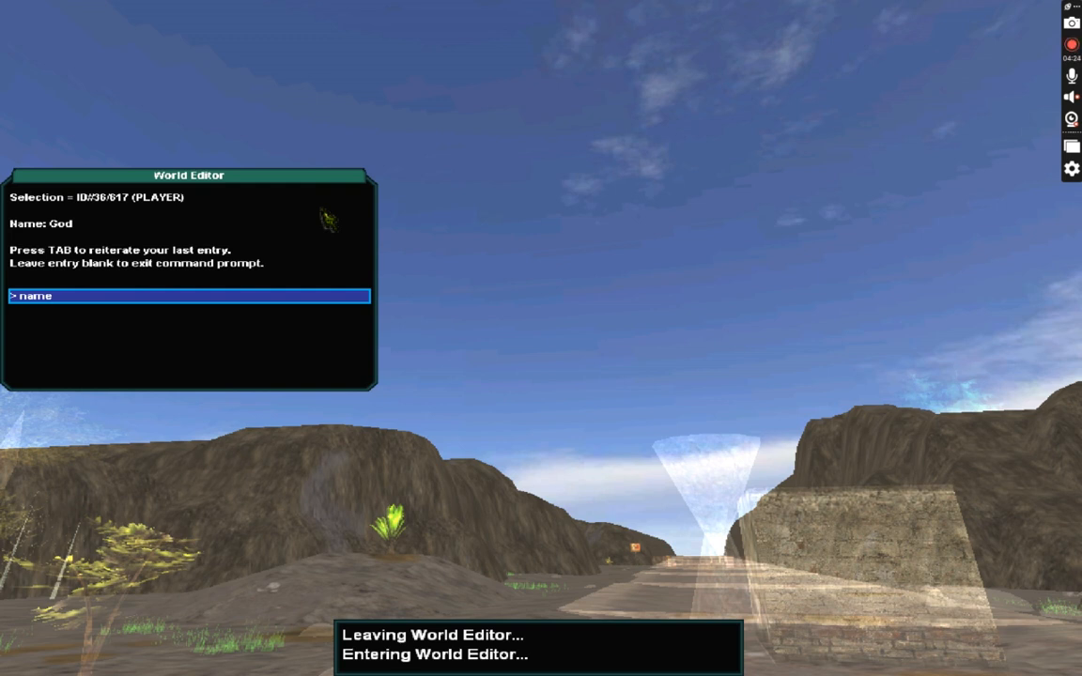
text(=Tester)
key(Return)
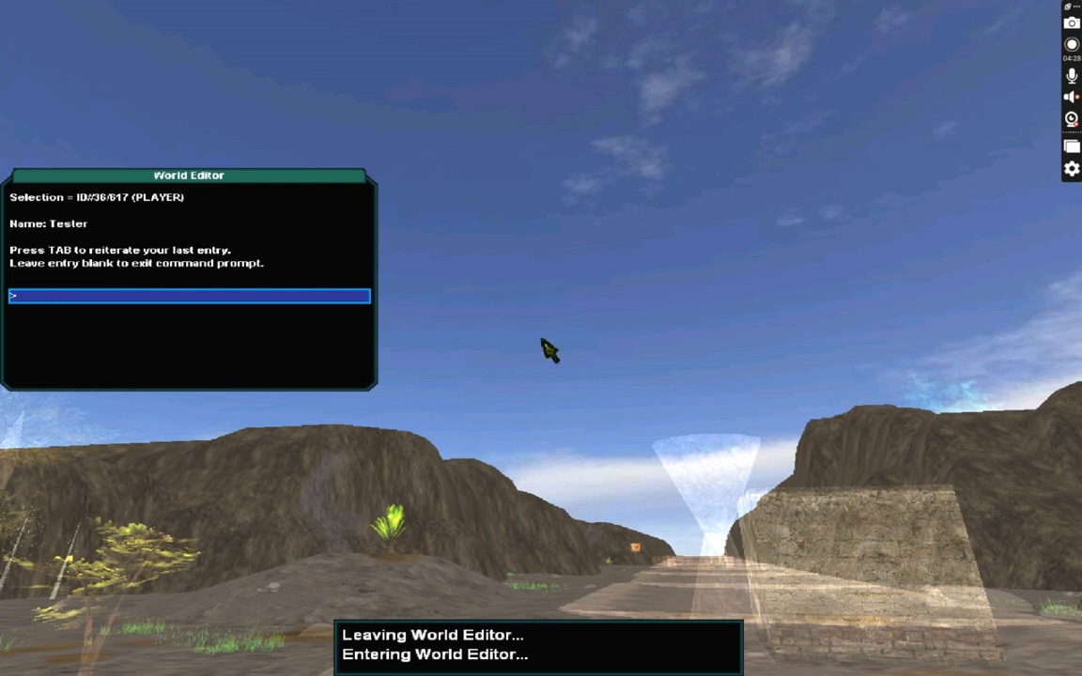
Save the game with the savegame command and leave the world editor.
text(savegame)
key(Return)
key(Return)
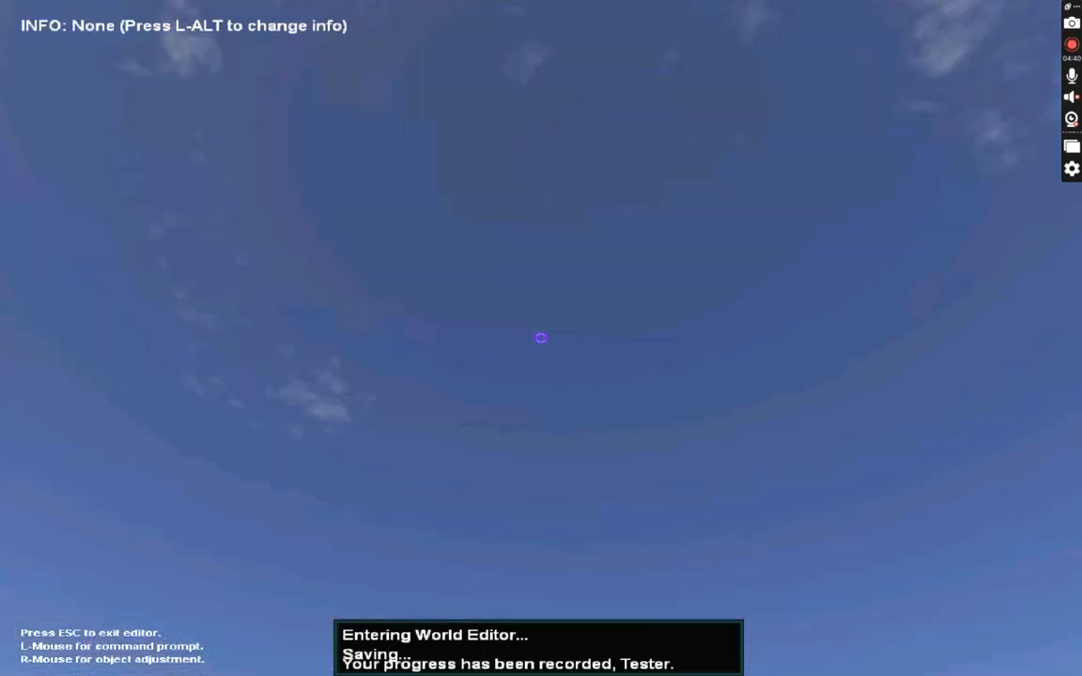
key(Escape)
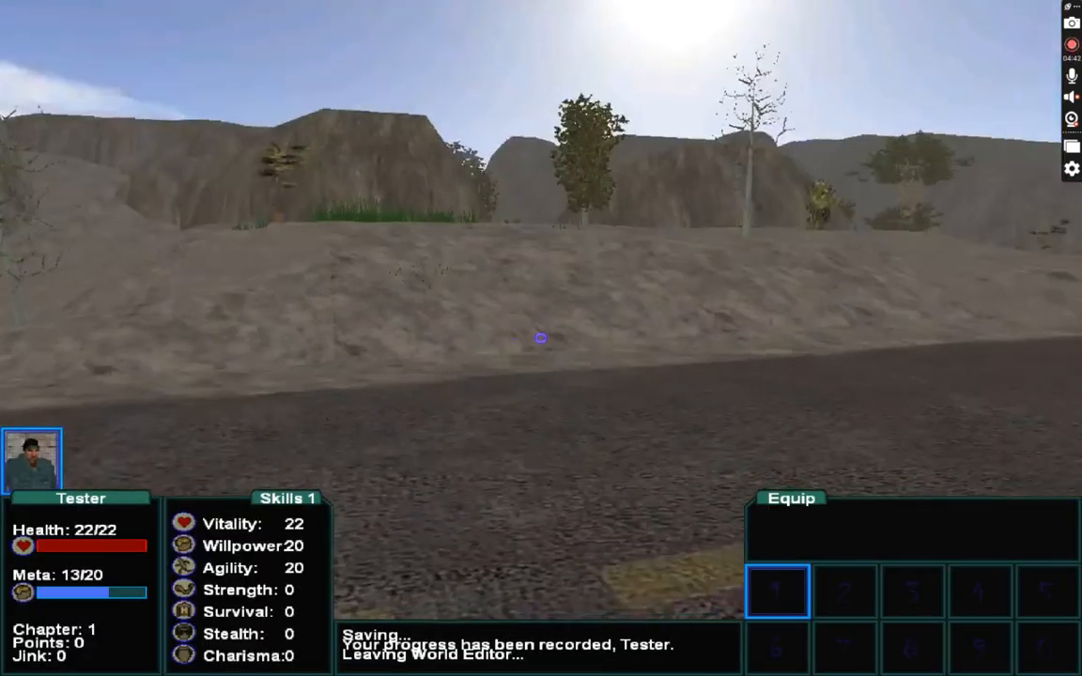
Walk past the brick box to view the hourglass sculpture, opening the editor menu and closing it with Done.
key(w)
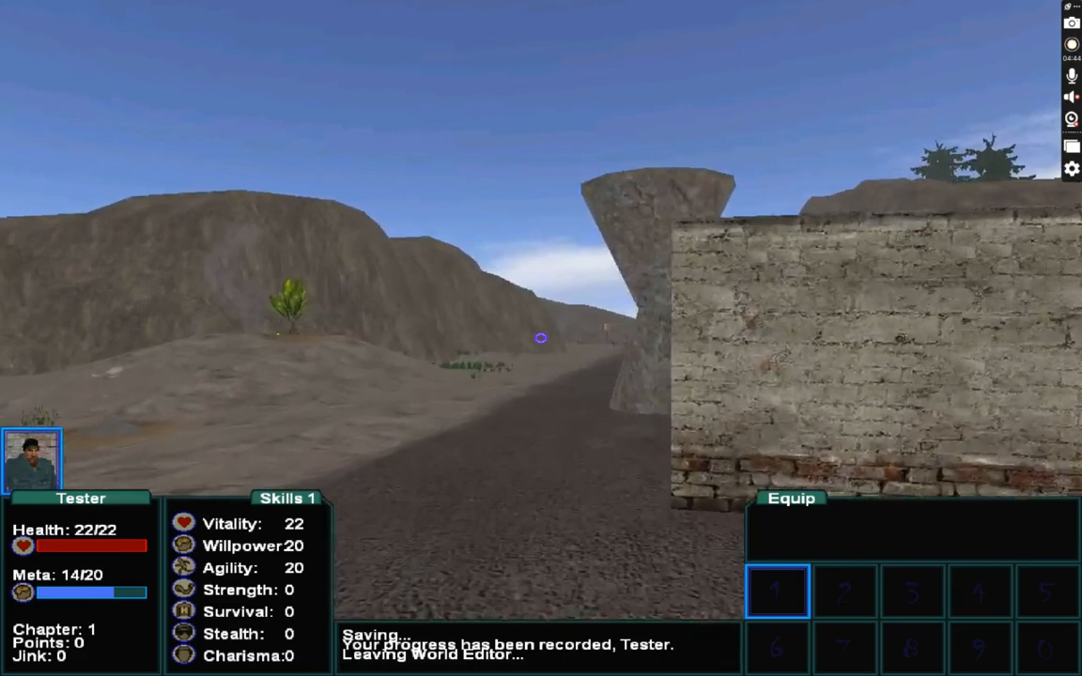
key(s)
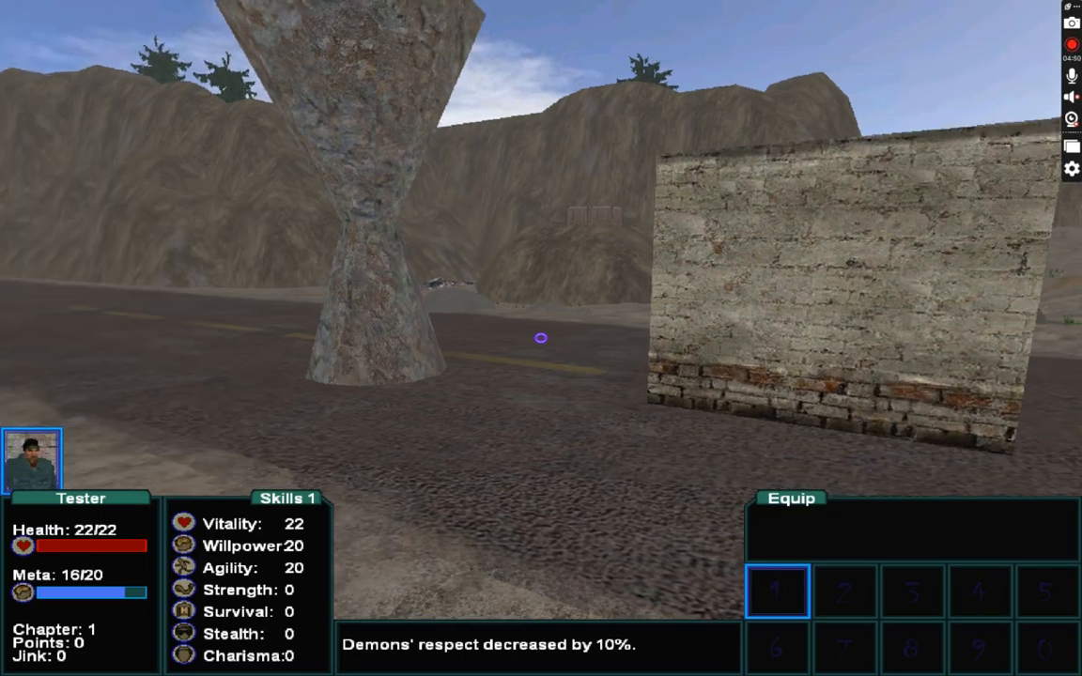
key(e)
key(Down)
key(Down)
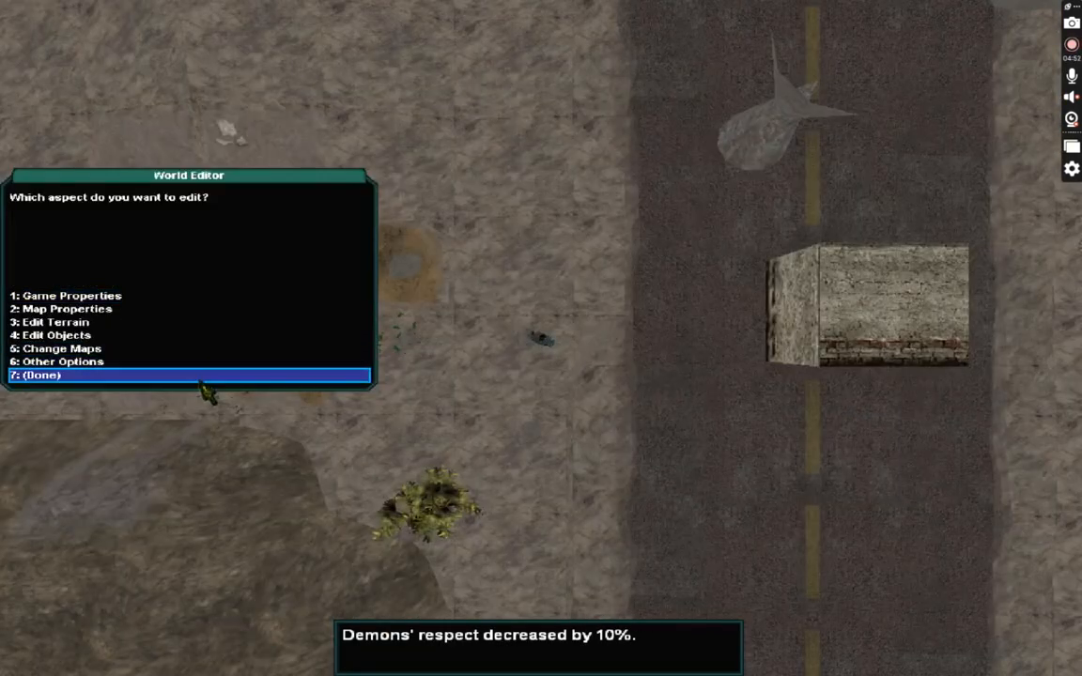
key(Return)
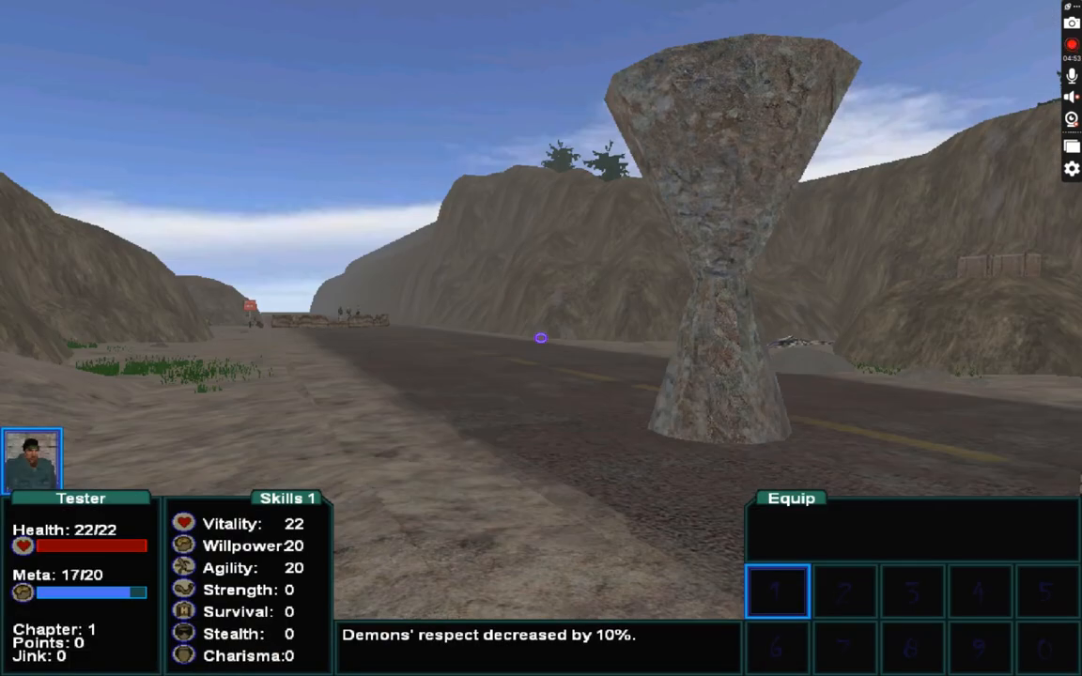